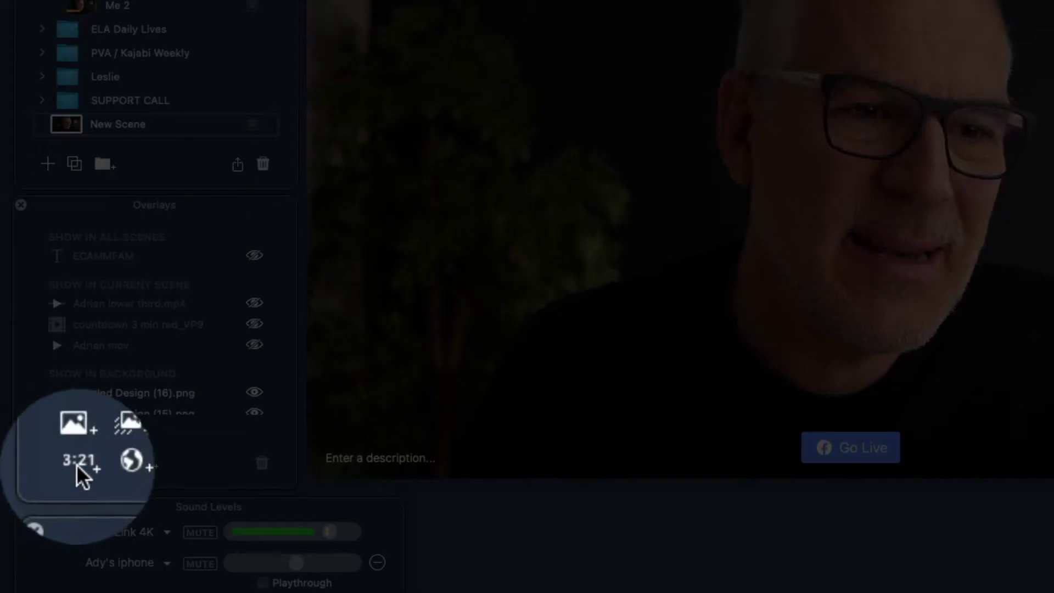
Step: Add a Countdown for an Amount of Time overlay with a 5-minute duration that goes to the next scene when finished
click(79, 465)
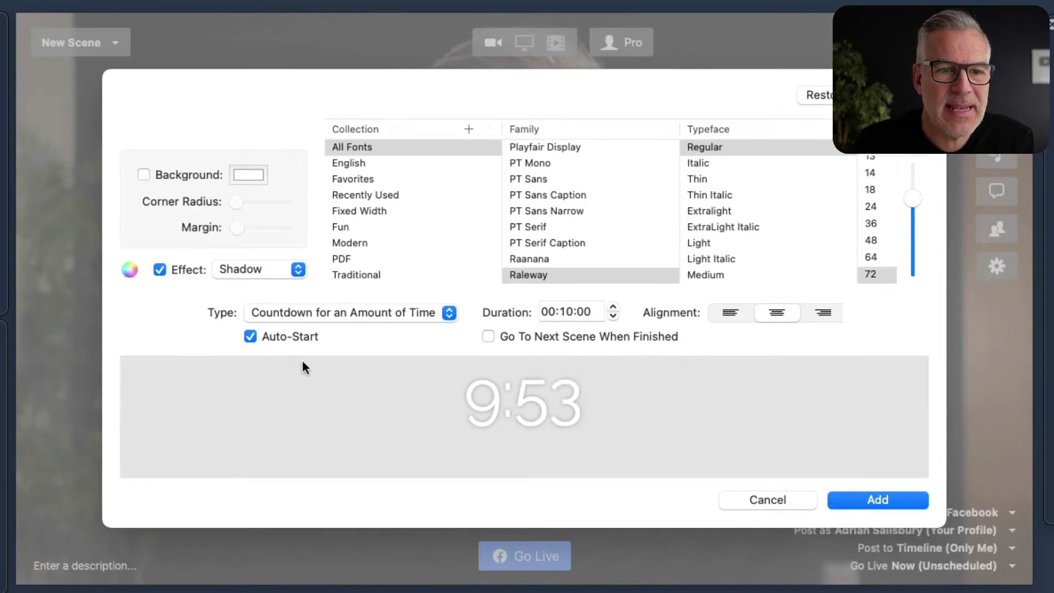
click(363, 317)
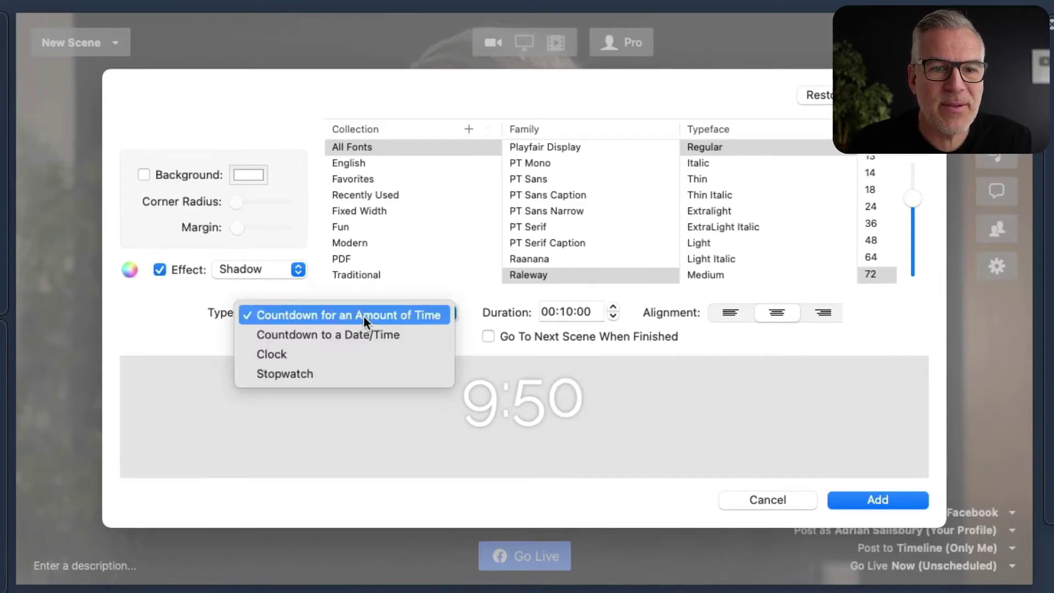
click(364, 315)
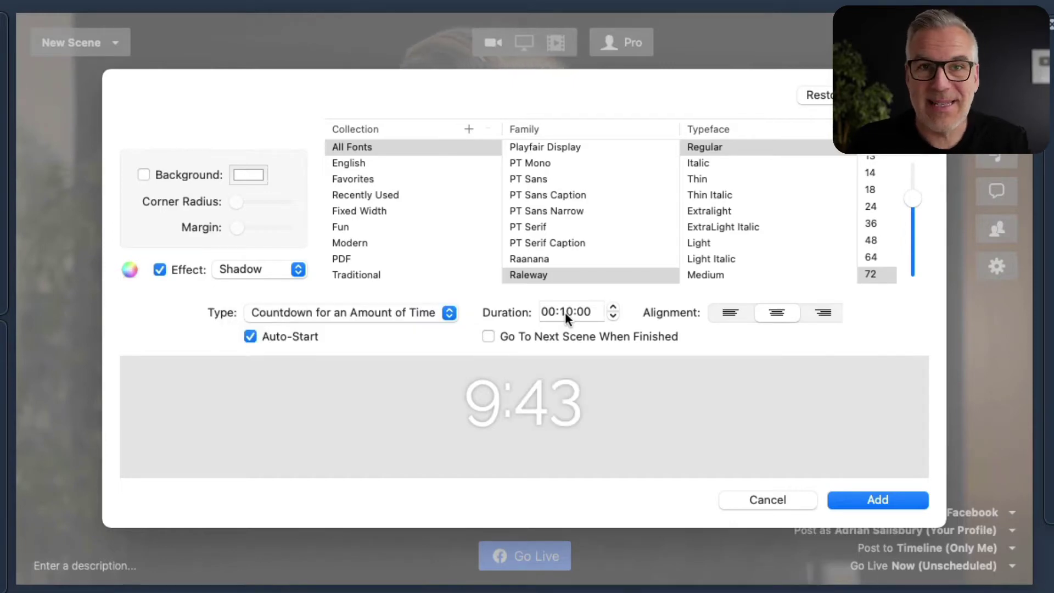
click(565, 312)
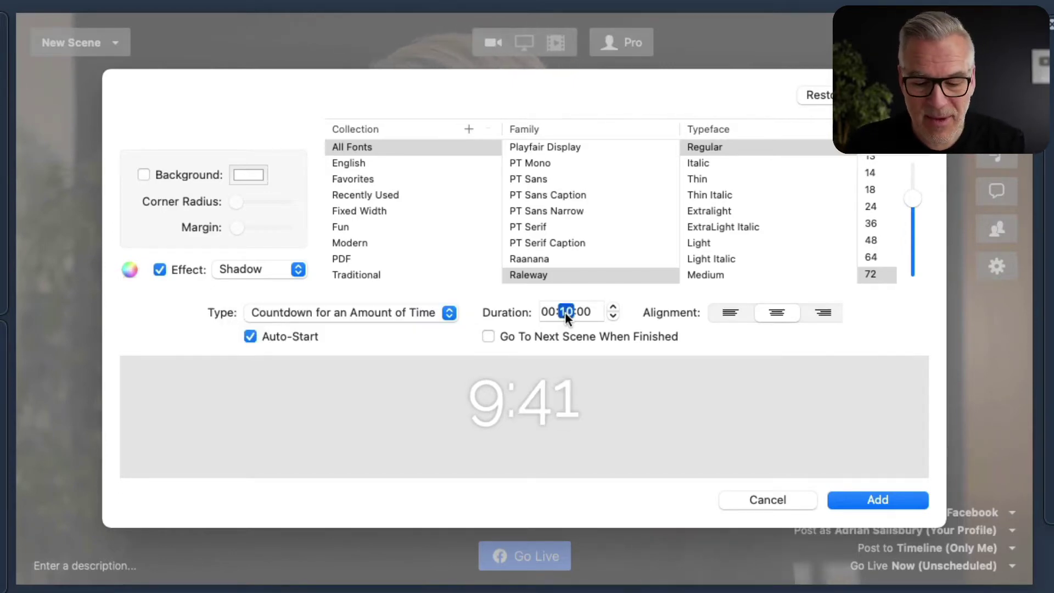
text(5)
click(582, 311)
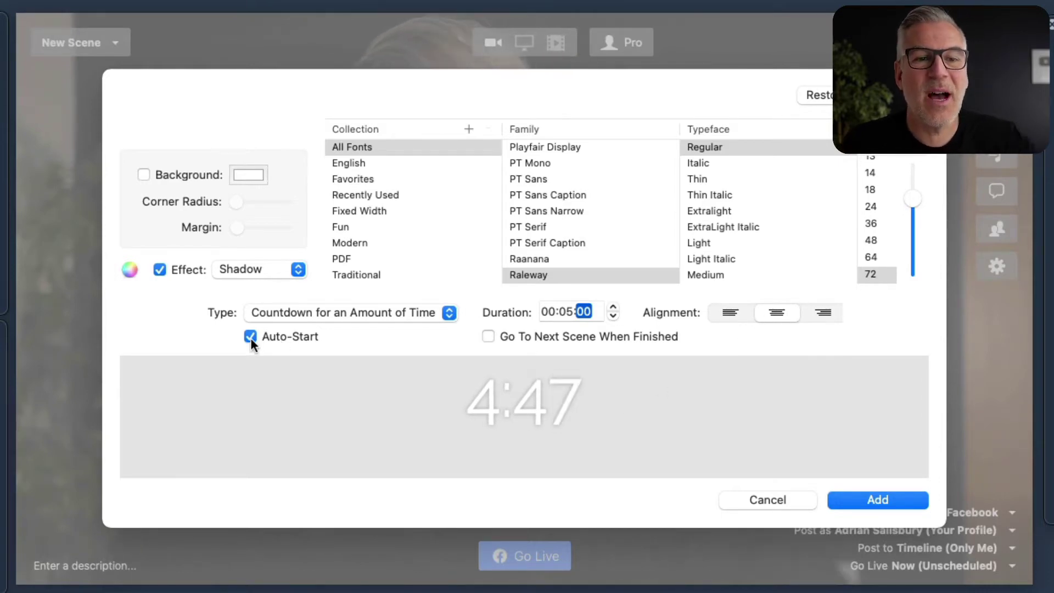
click(489, 336)
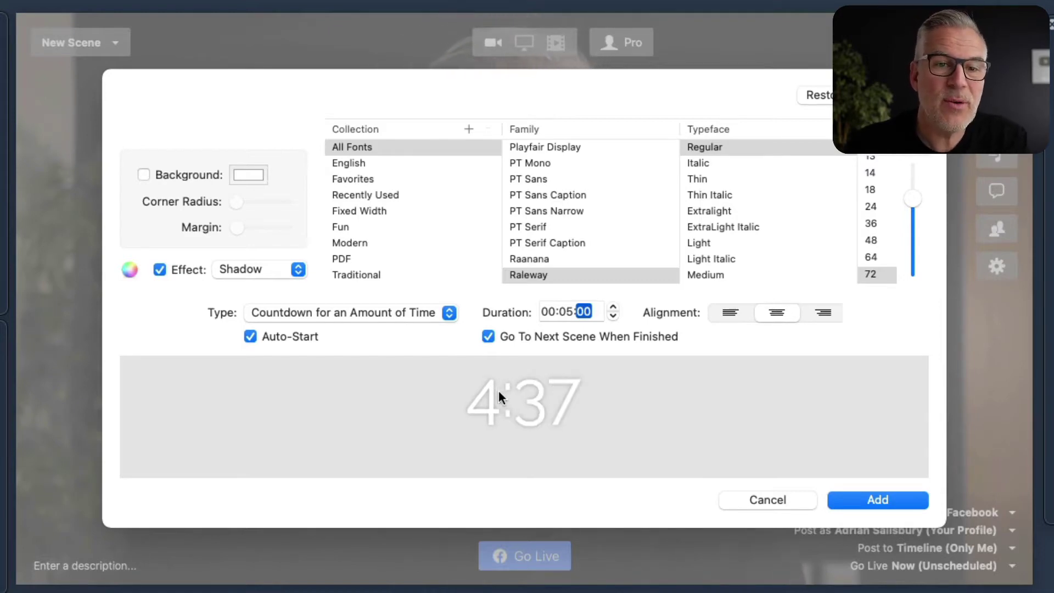
click(867, 498)
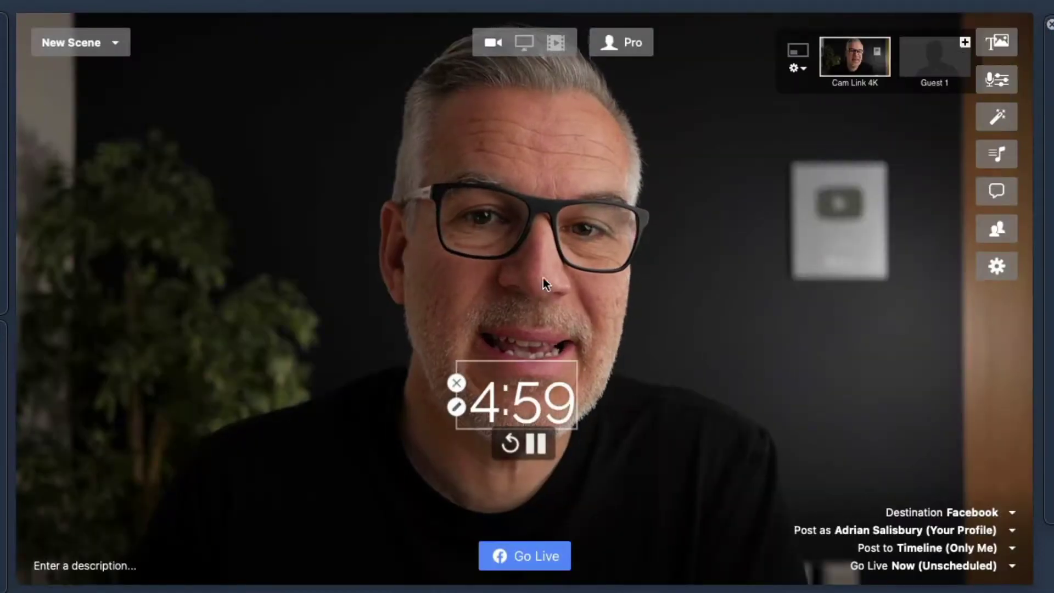
Step: Enlarge the countdown timer, centered in the lower part of the scene, and change its font to Helvetica
drag(571, 422, 699, 512)
drag(598, 464, 511, 436)
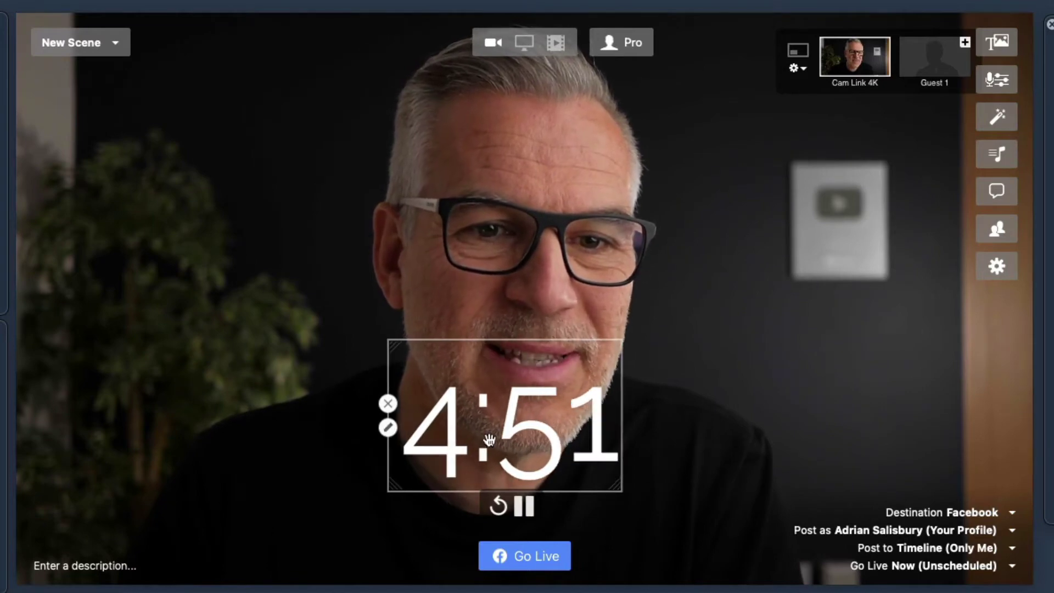
click(377, 428)
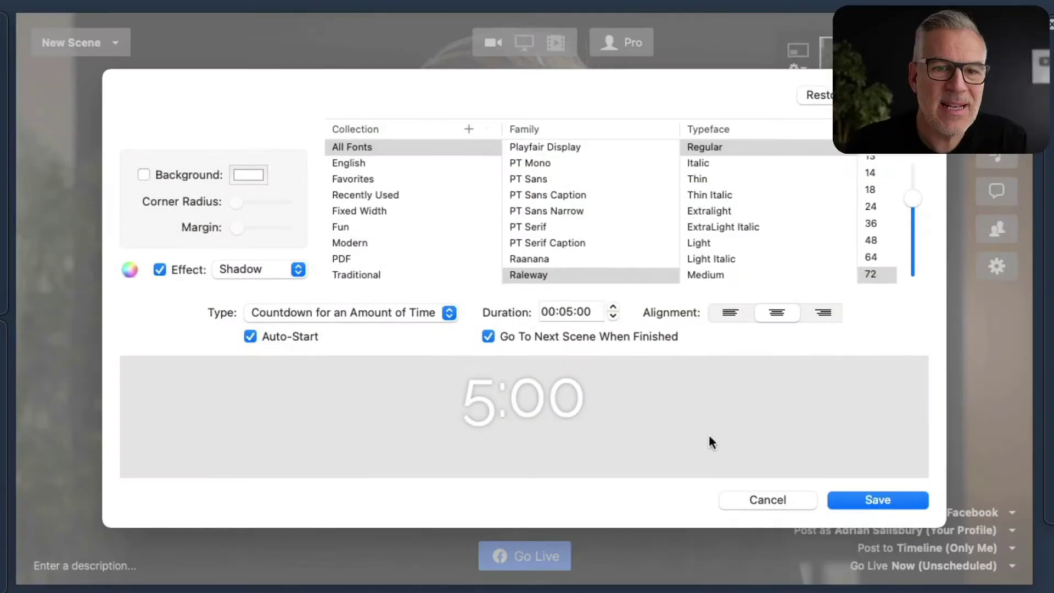
scroll(539, 190, up, 15)
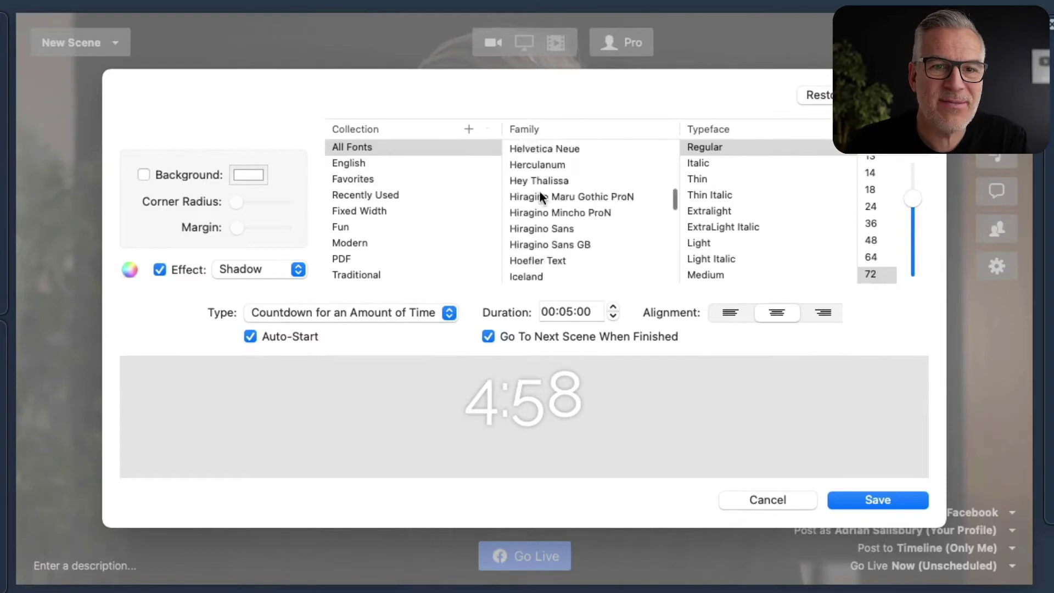
scroll(576, 216, up, 15)
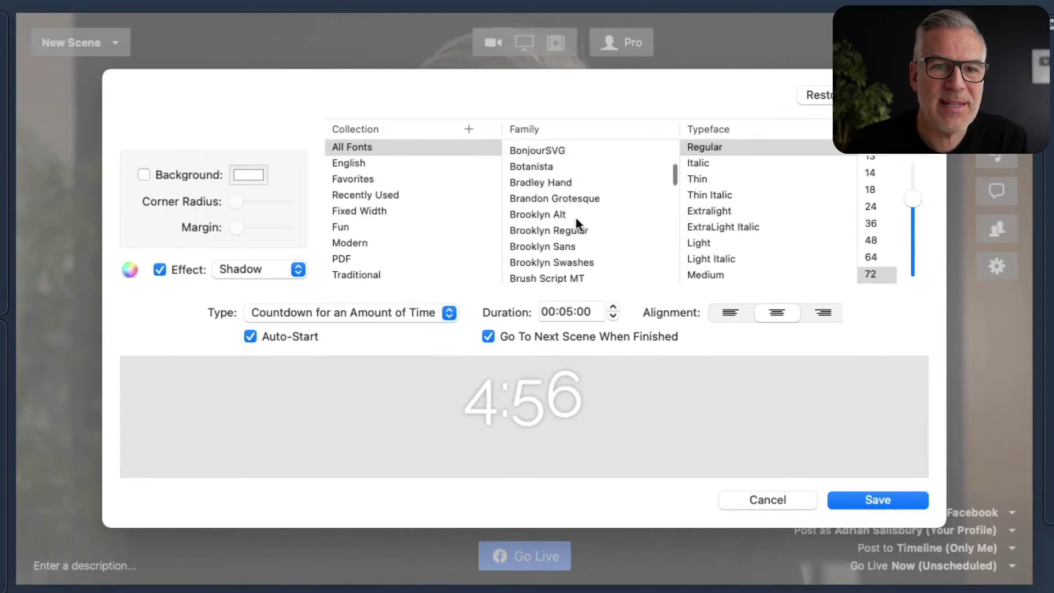
click(538, 205)
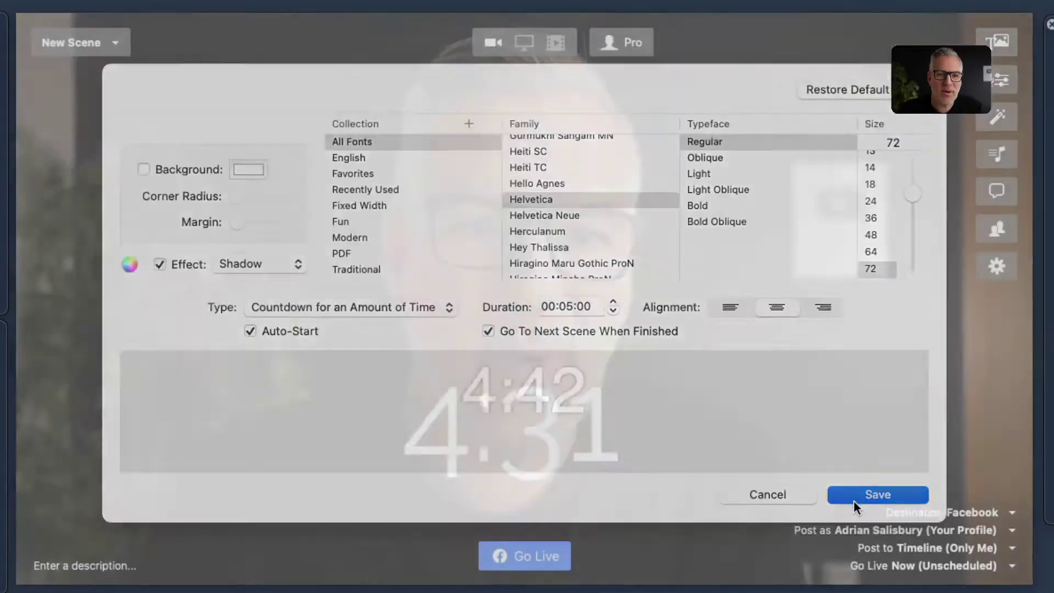
click(855, 500)
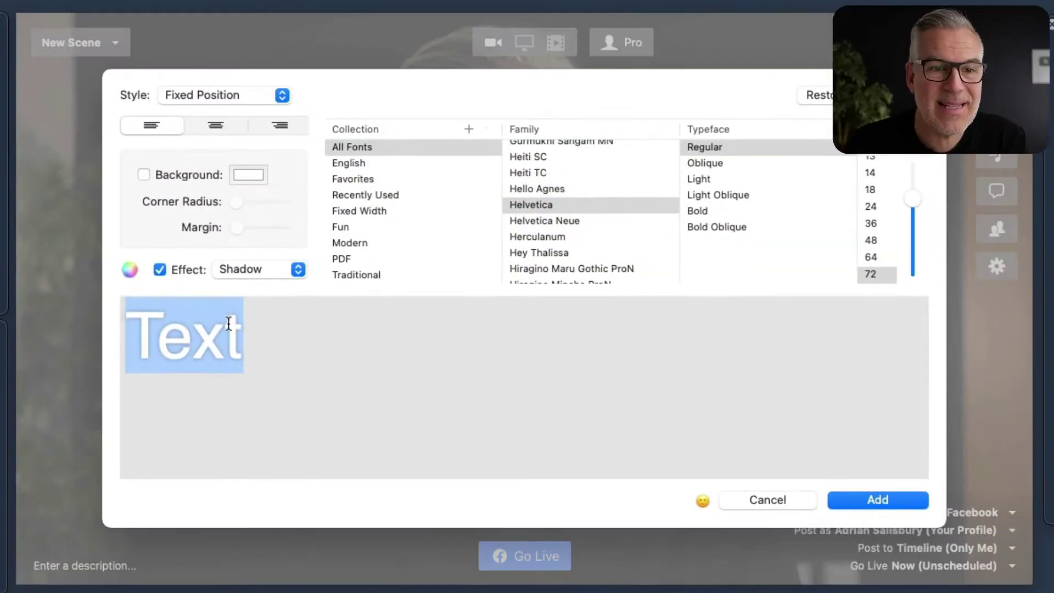
Step: Add a text overlay reading "STARTING IN" and place it centered just above the countdown timer
text(STA)
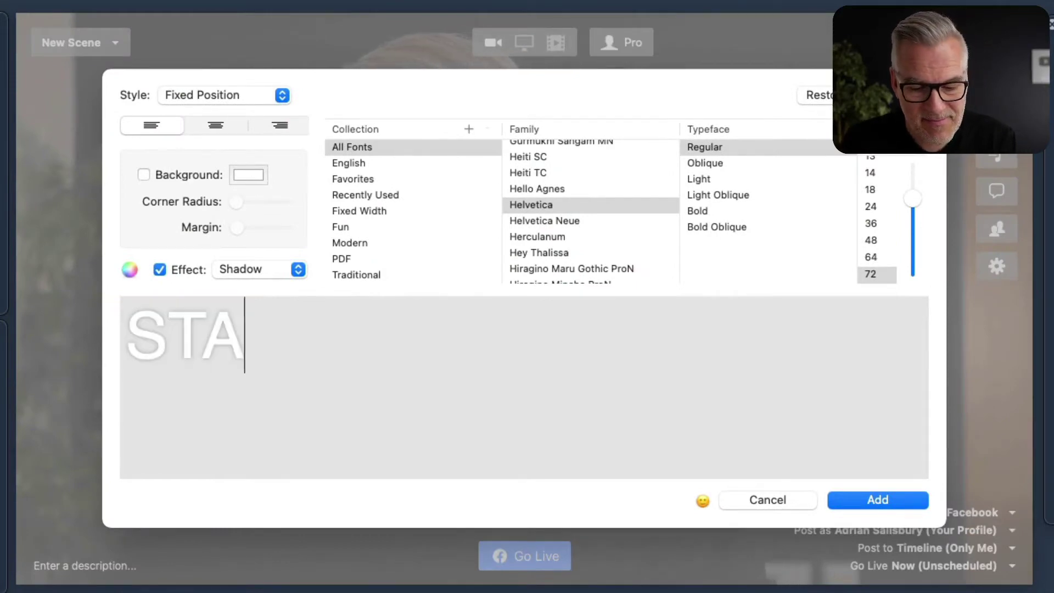
text(RTING IN)
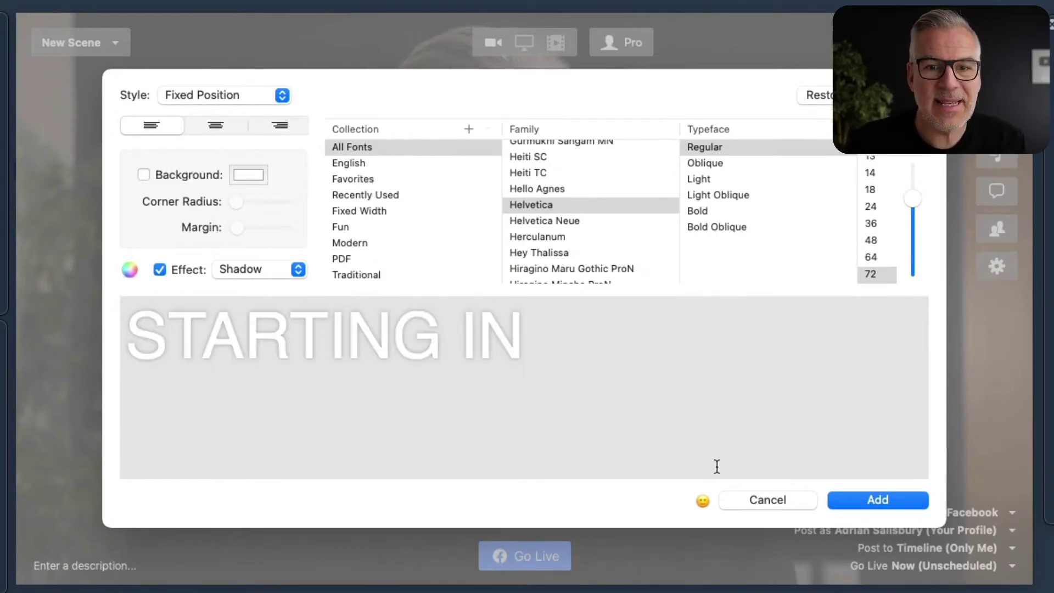
click(880, 499)
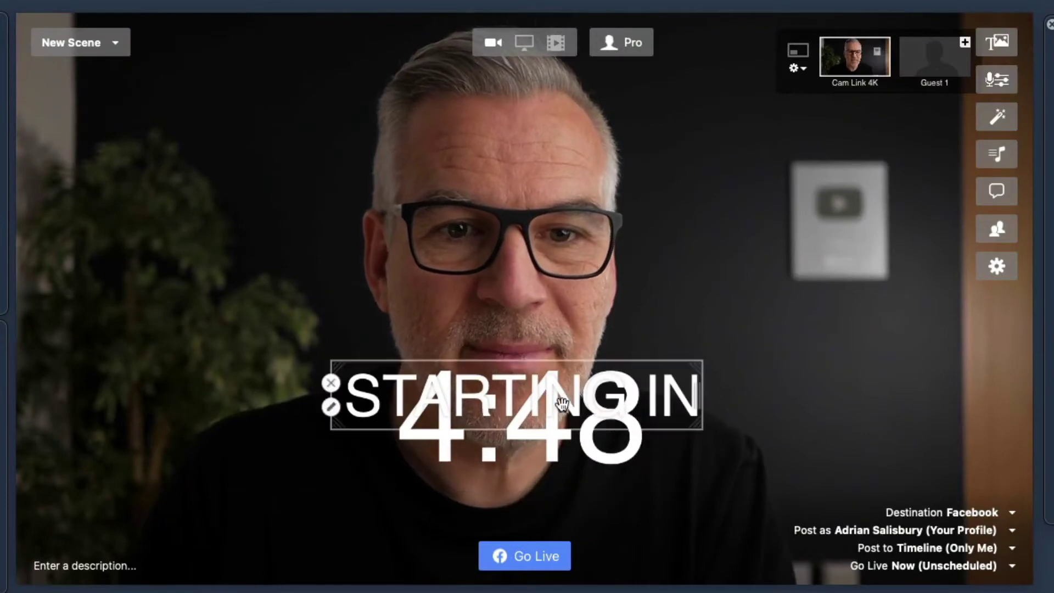
drag(683, 398, 675, 317)
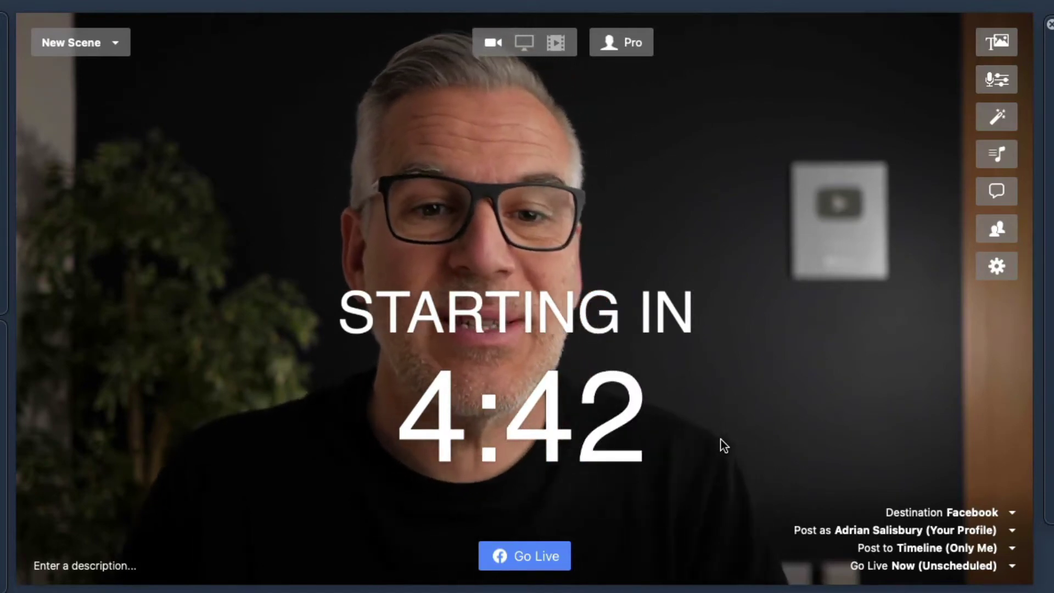
mouse_move(617, 325)
drag(617, 325, 621, 318)
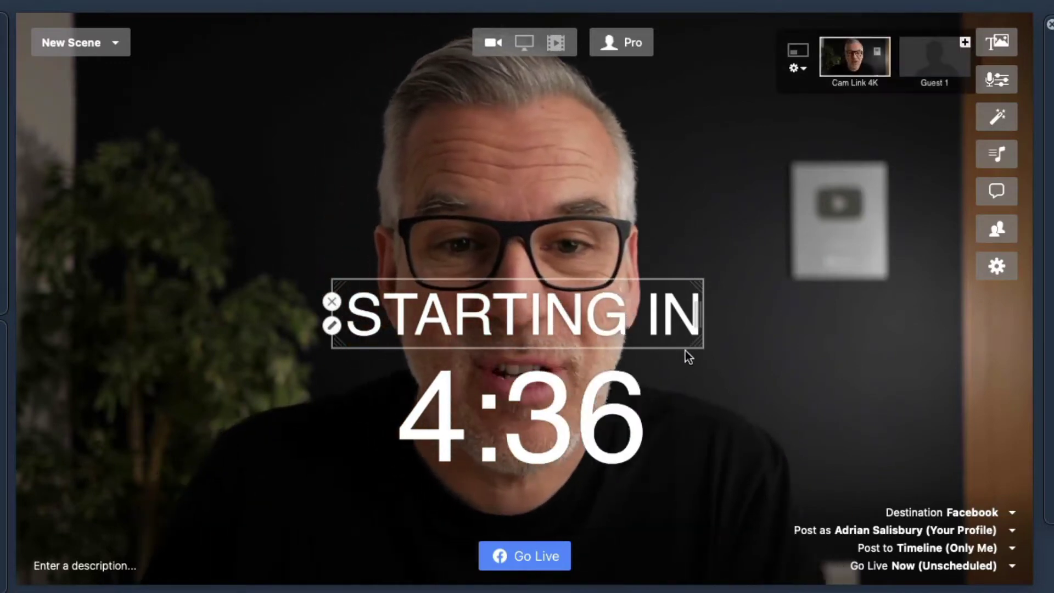
Step: Shrink the "STARTING IN" text and the countdown timer and stack them in the scene's upper-left corner
drag(697, 340, 568, 282)
drag(350, 200, 141, 25)
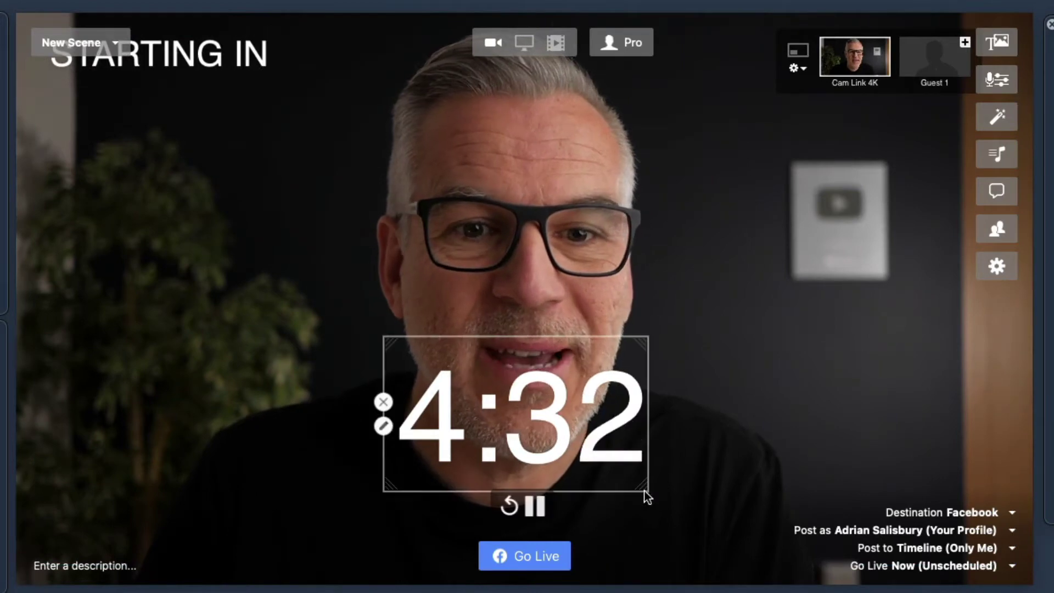
drag(493, 396, 176, 132)
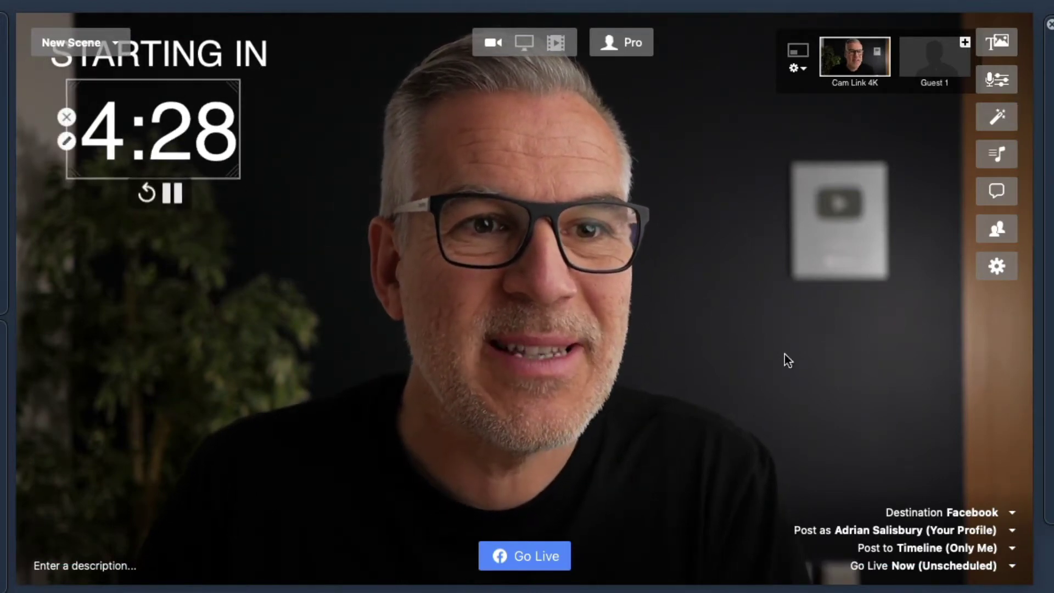
click(776, 407)
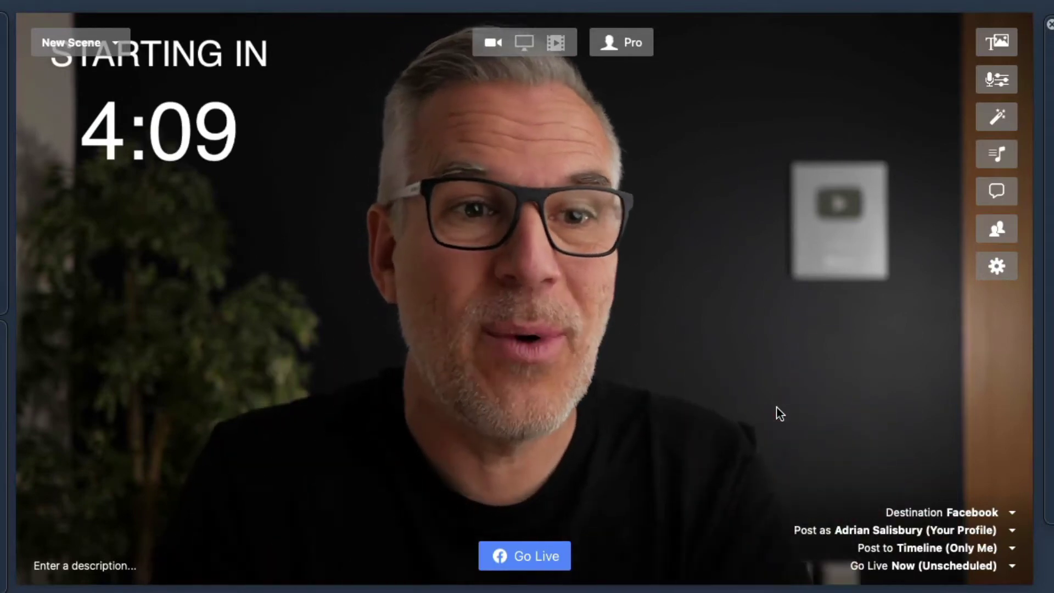
Step: Change the timer's type to Countdown to a Date/Time, ending 07/04/2021 at 17:00, and save it
mouse_move(439, 222)
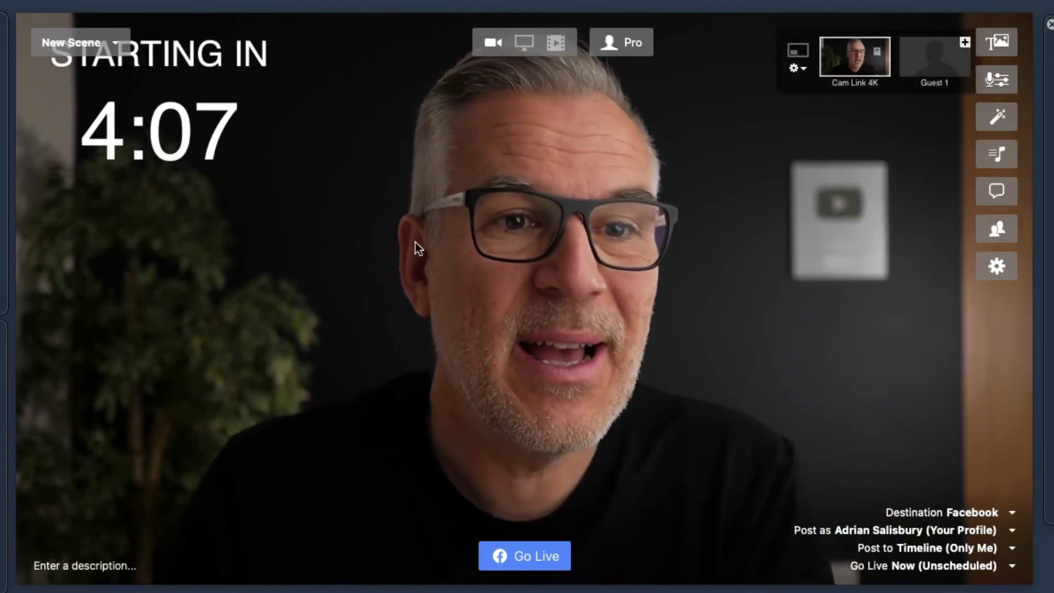
mouse_move(110, 147)
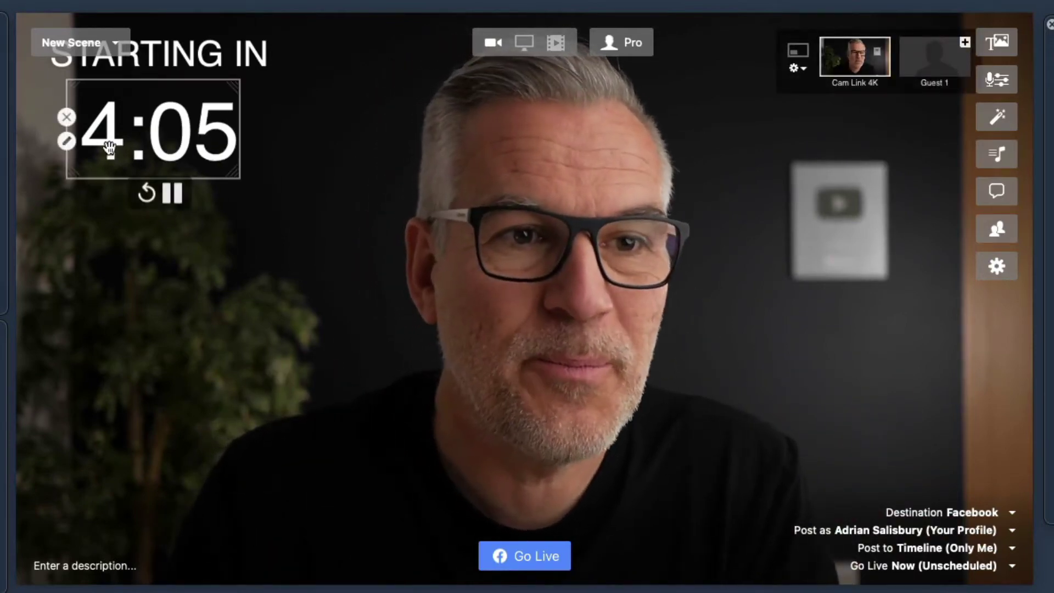
click(66, 141)
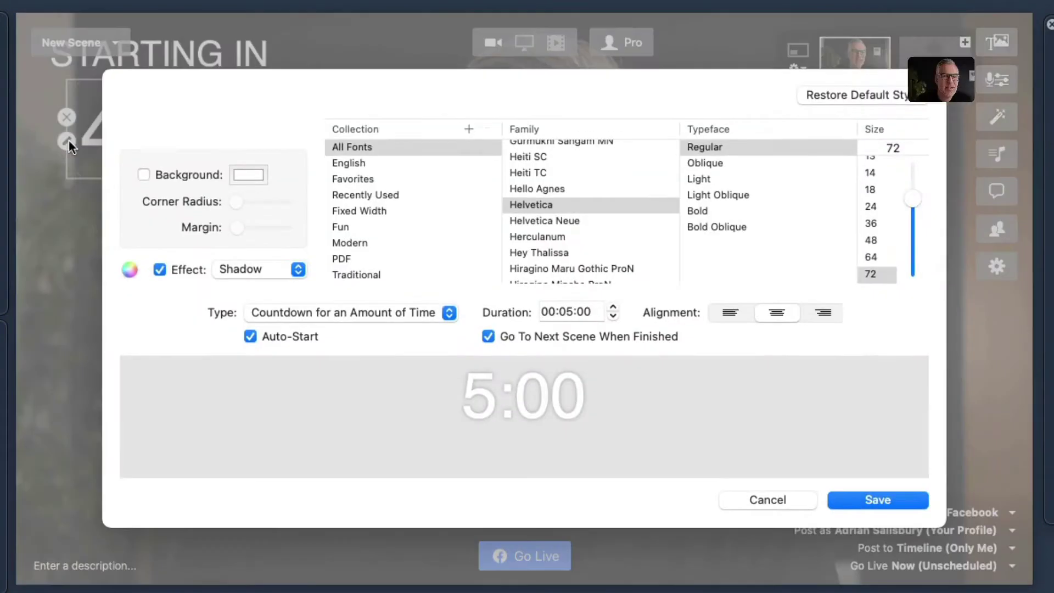
click(339, 312)
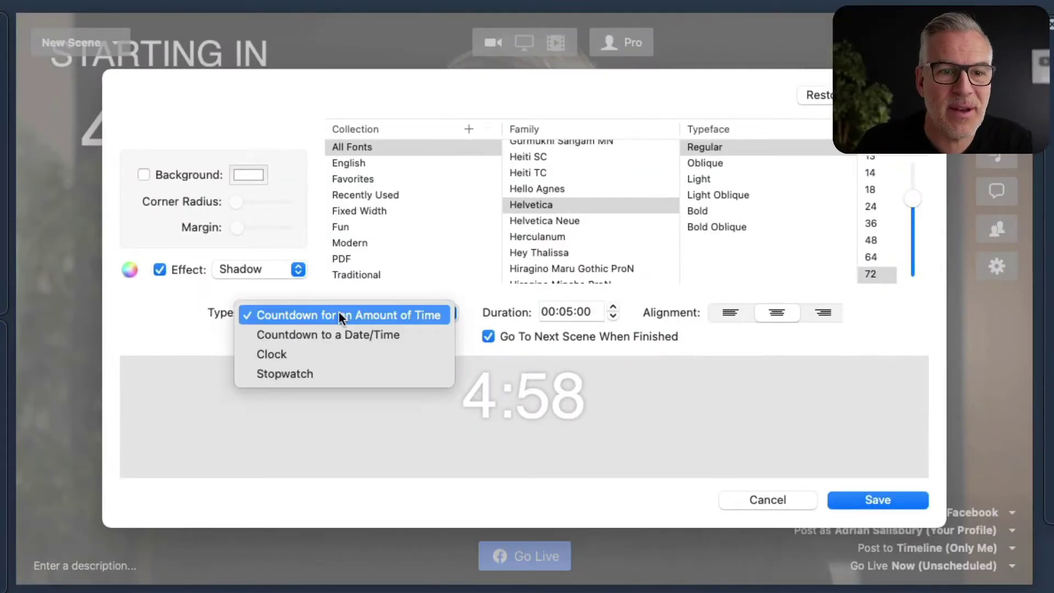
click(307, 335)
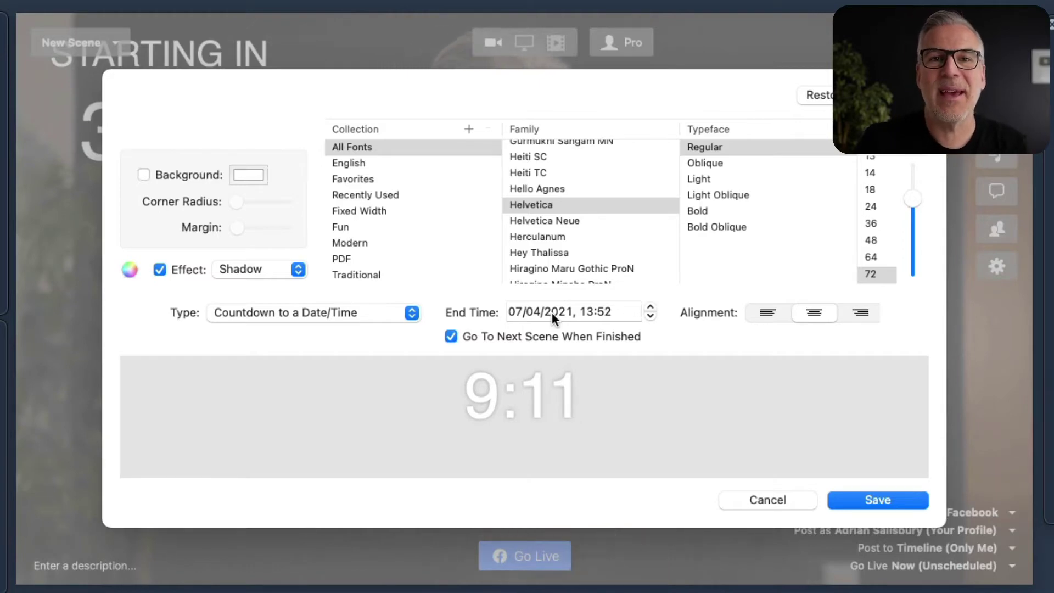
click(516, 312)
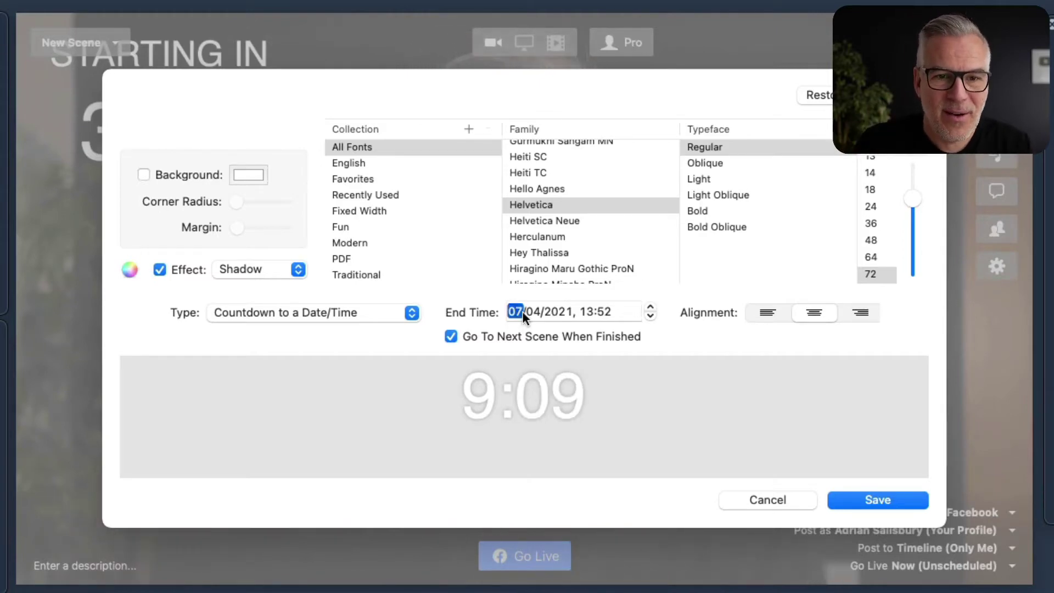
click(585, 309)
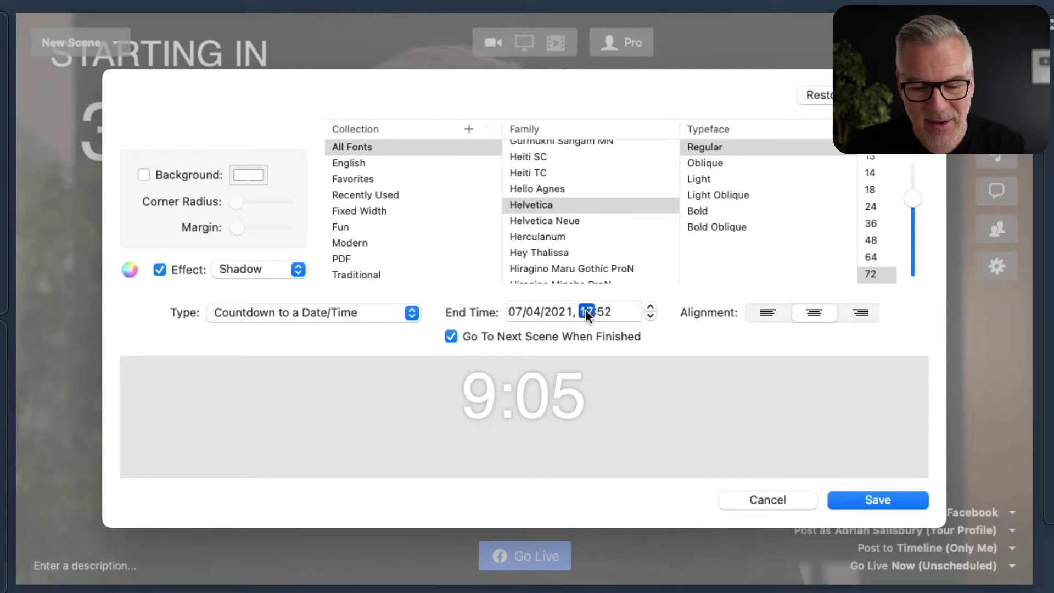
text(17)
click(604, 313)
text(0)
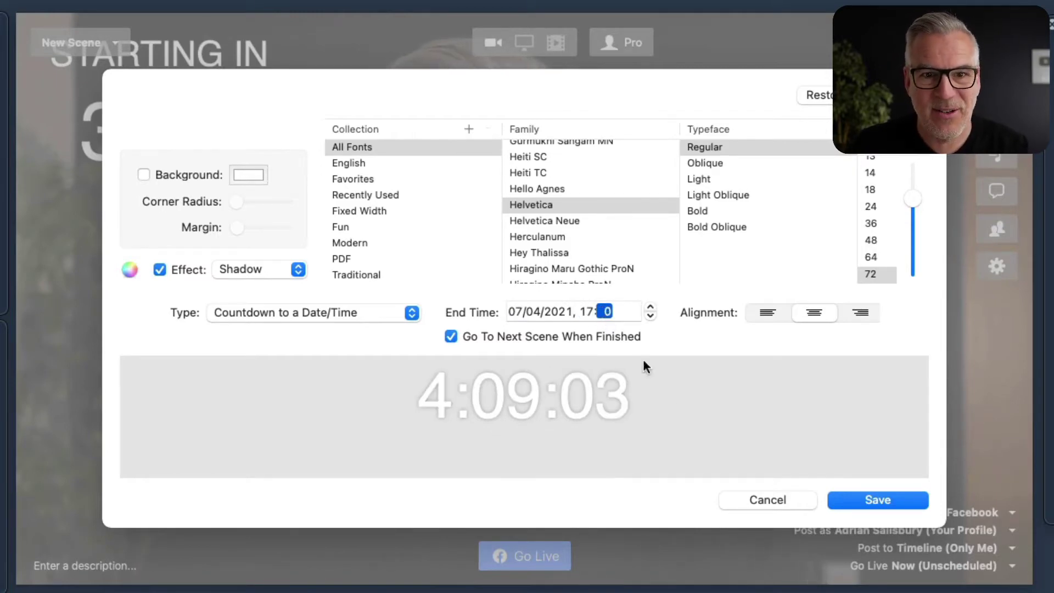
text(0)
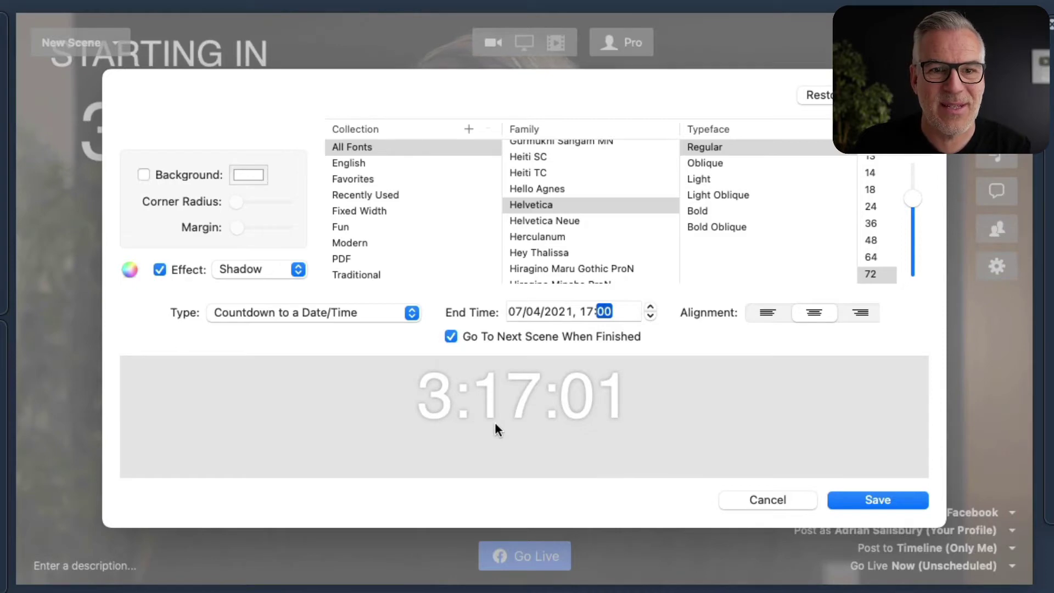
click(871, 497)
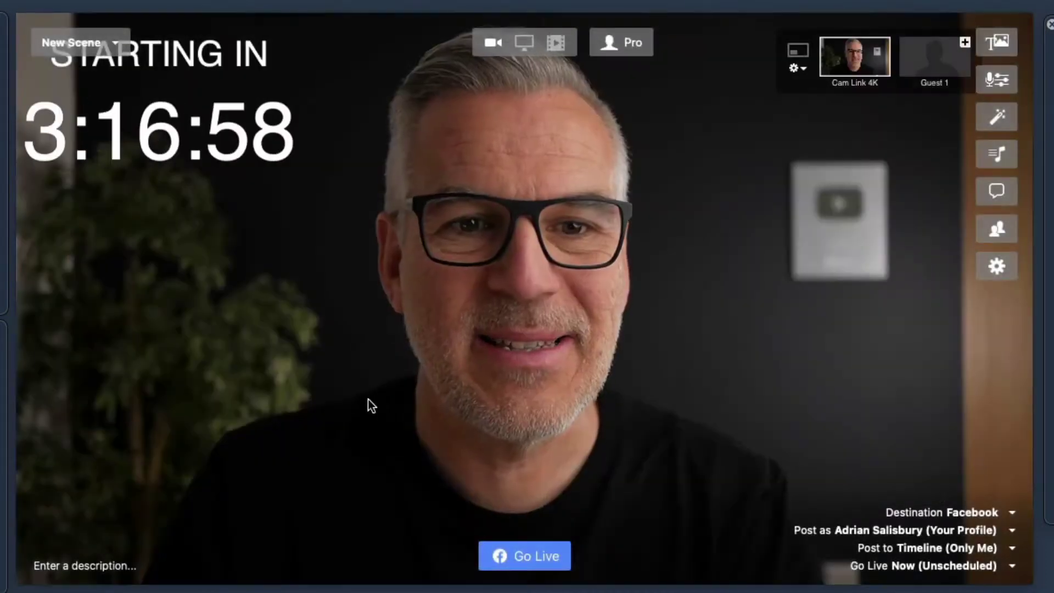
Step: Reposition the widened countdown beneath the "STARTING IN" text and turn off its Go To Next Scene When Finished option
drag(221, 158, 201, 141)
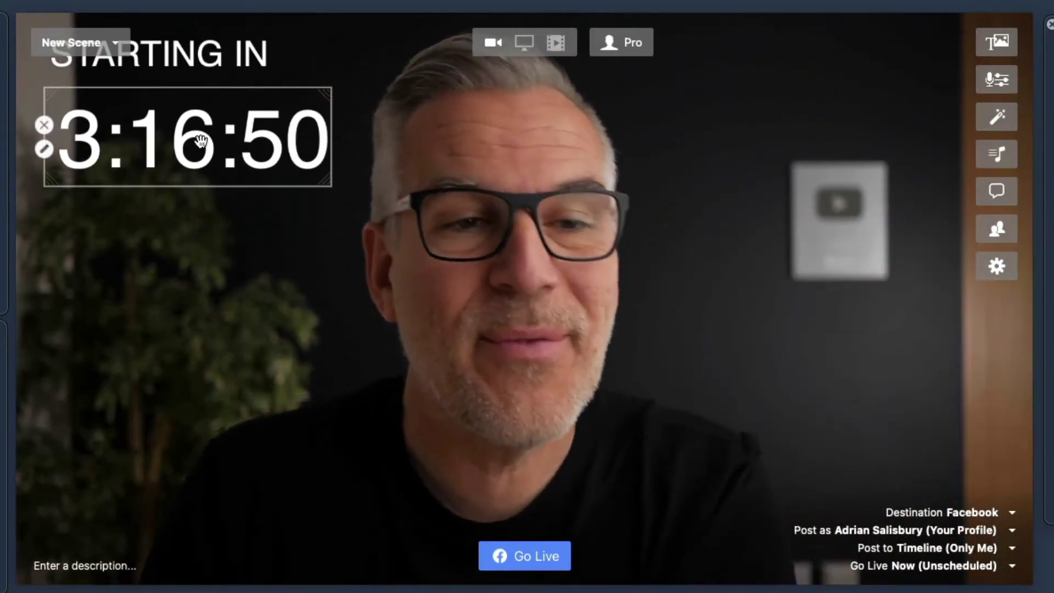
click(43, 147)
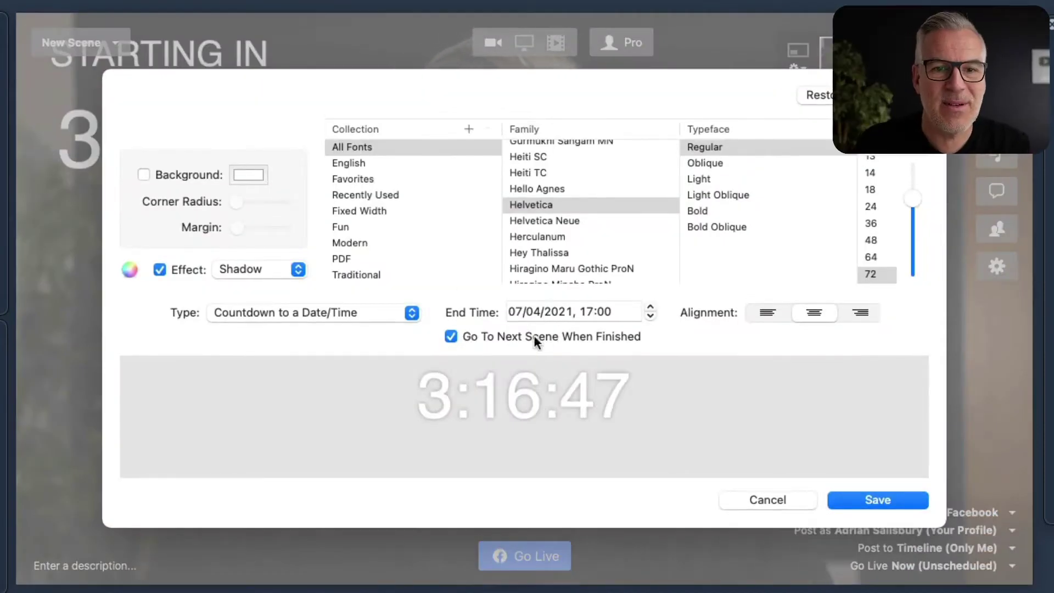
click(450, 336)
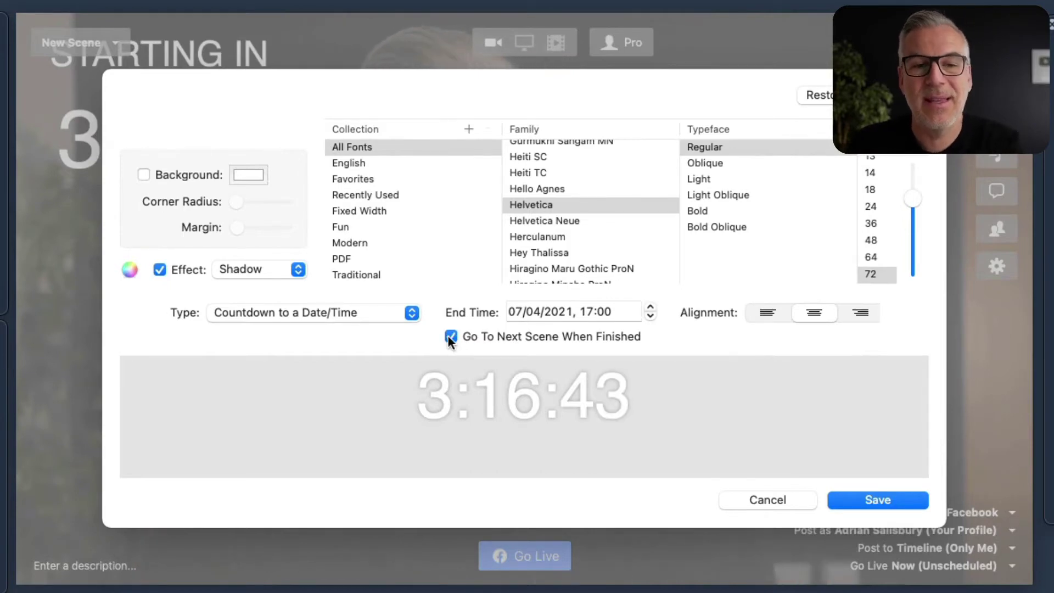
click(449, 336)
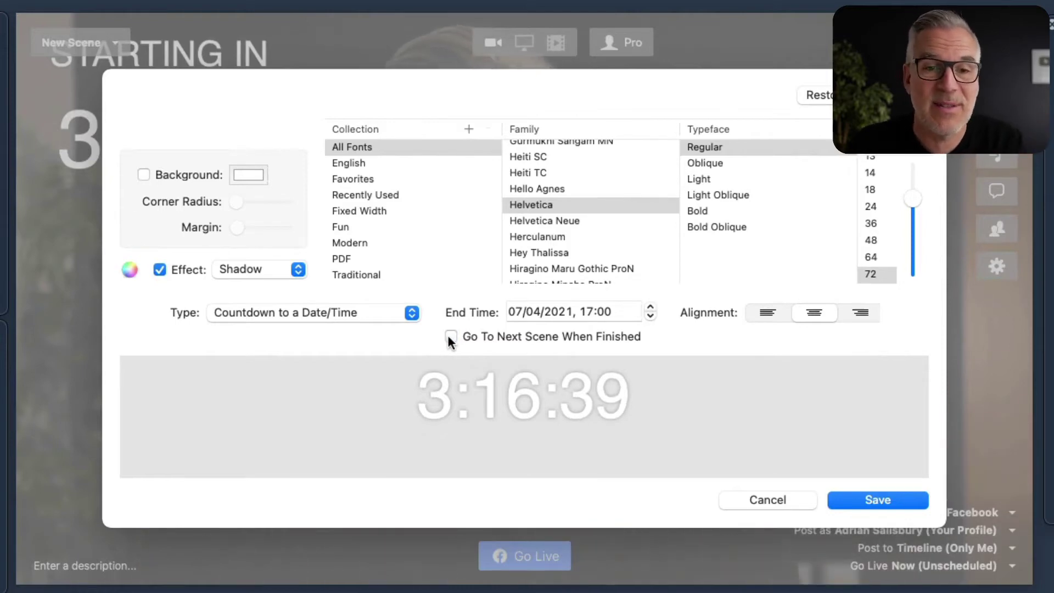
Step: Change the timer's type to Clock, save it, and shrink the clock into the scene's upper-left corner
click(355, 311)
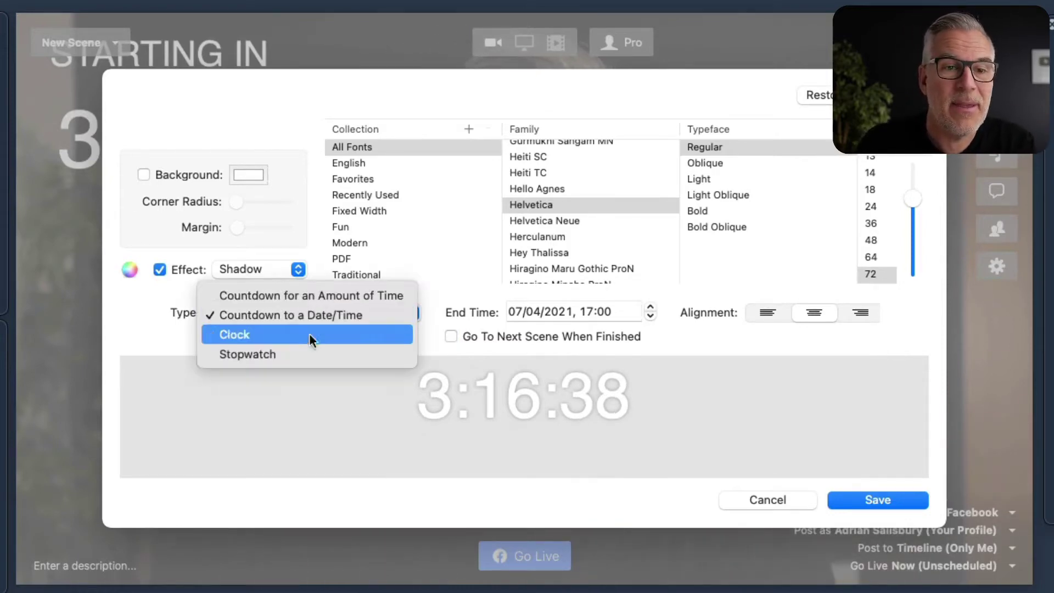
click(280, 334)
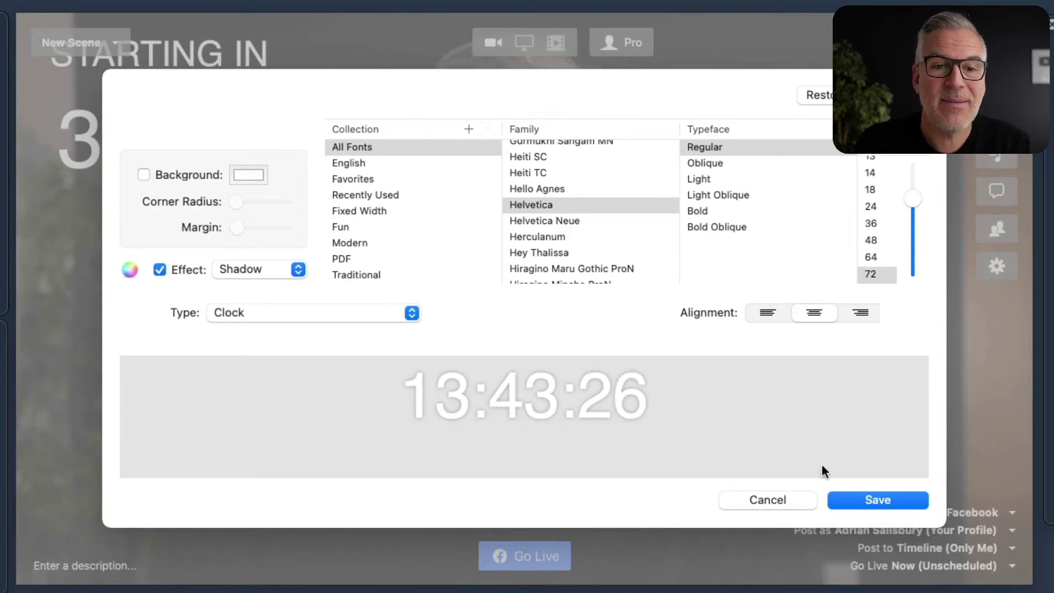
click(872, 500)
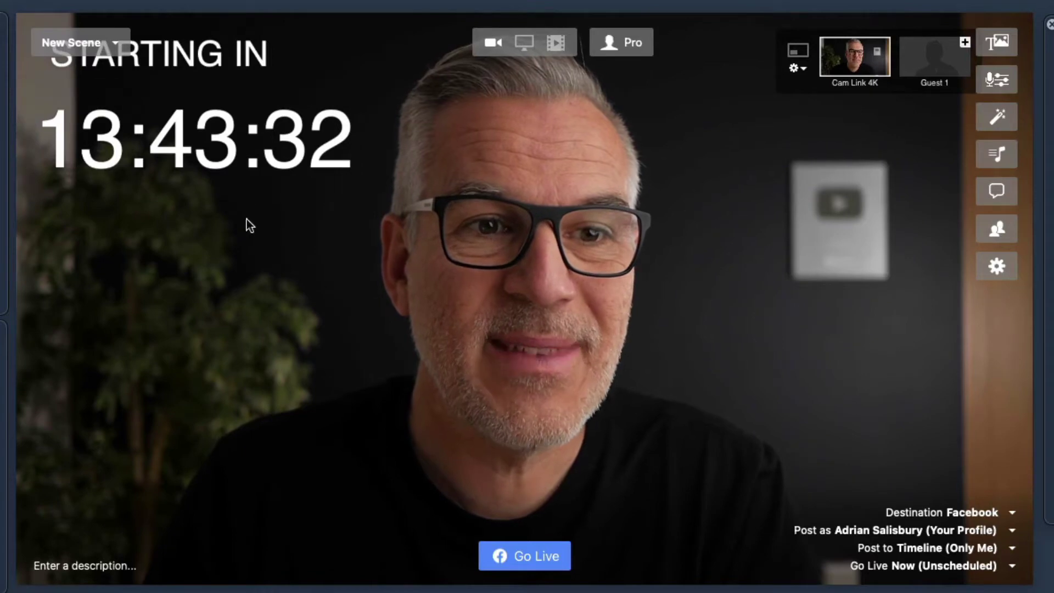
drag(344, 188, 235, 134)
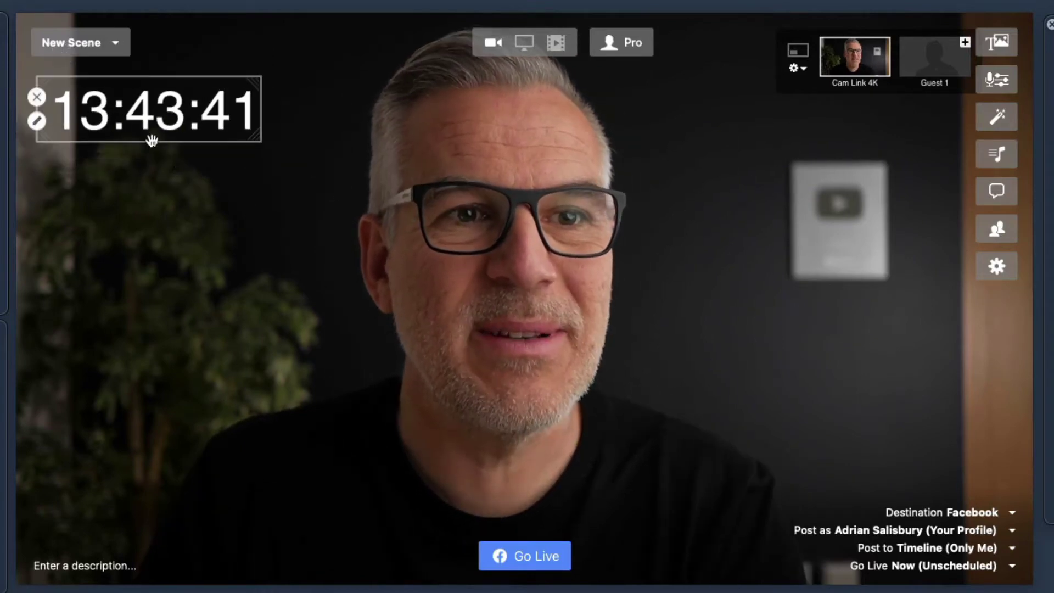
drag(151, 141, 141, 75)
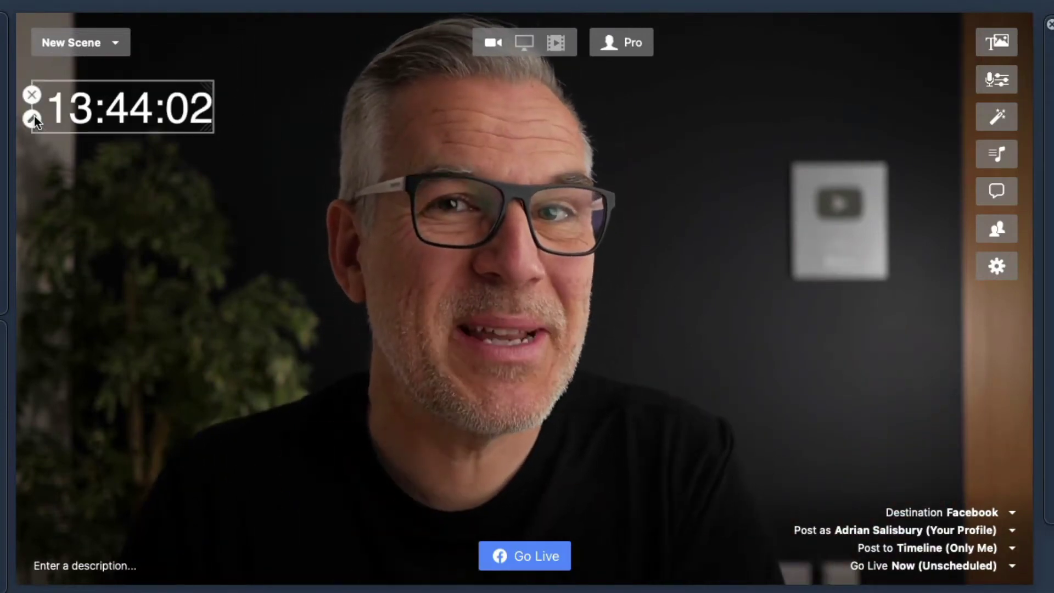
Step: Change the clock overlay's type to Stopwatch with Auto-Start turned off, start it in the scene, and reopen its settings
click(34, 117)
click(279, 314)
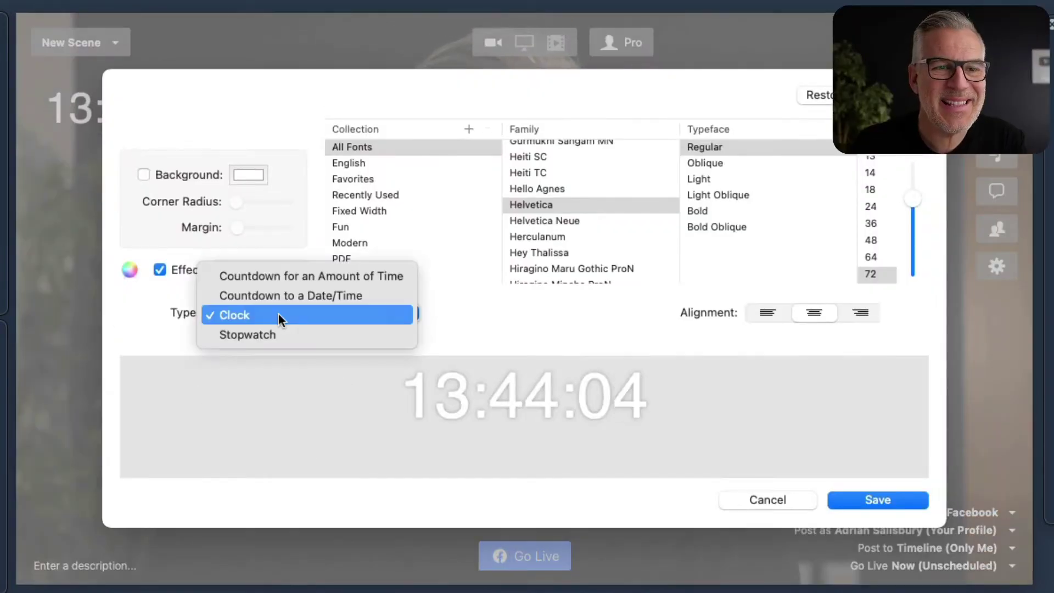
click(258, 335)
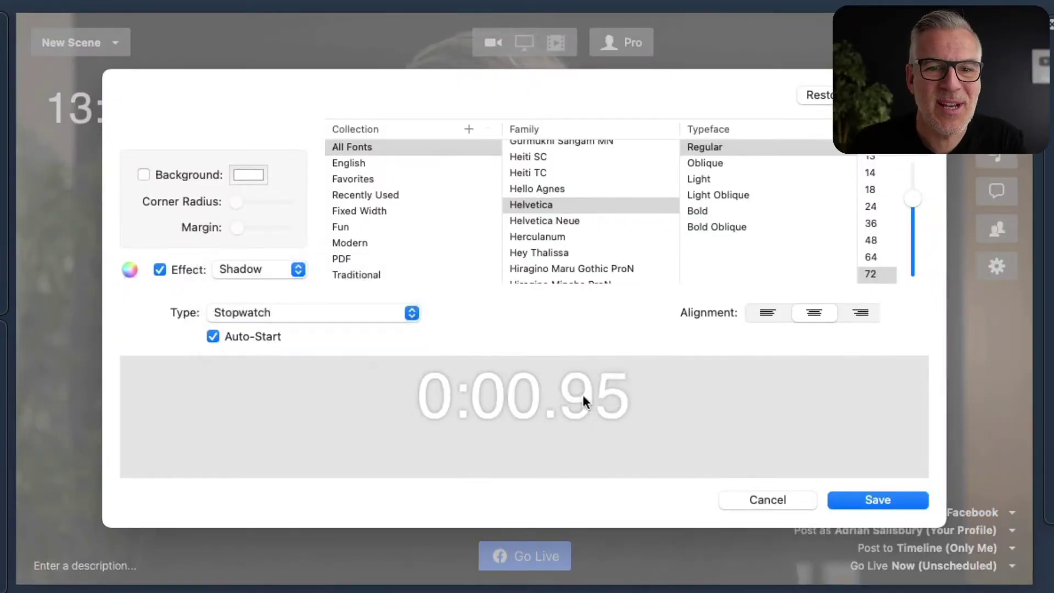
click(213, 337)
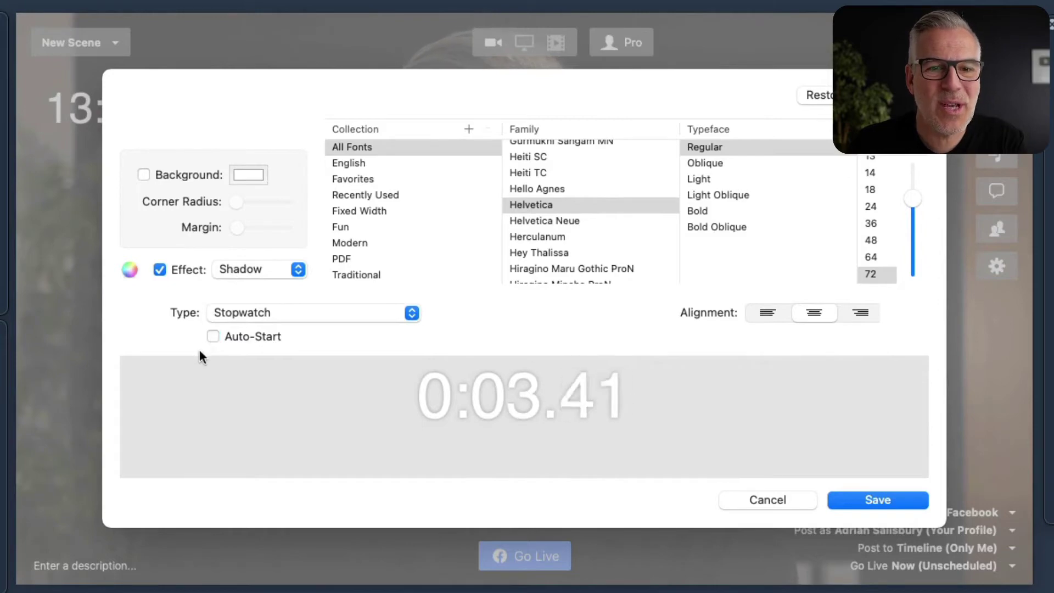
click(865, 499)
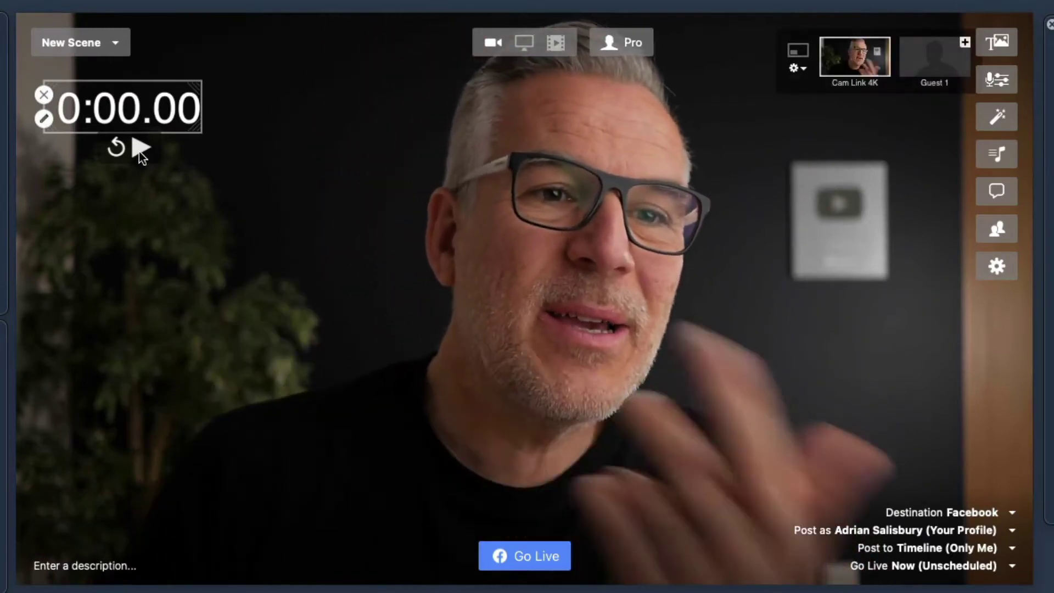
click(140, 150)
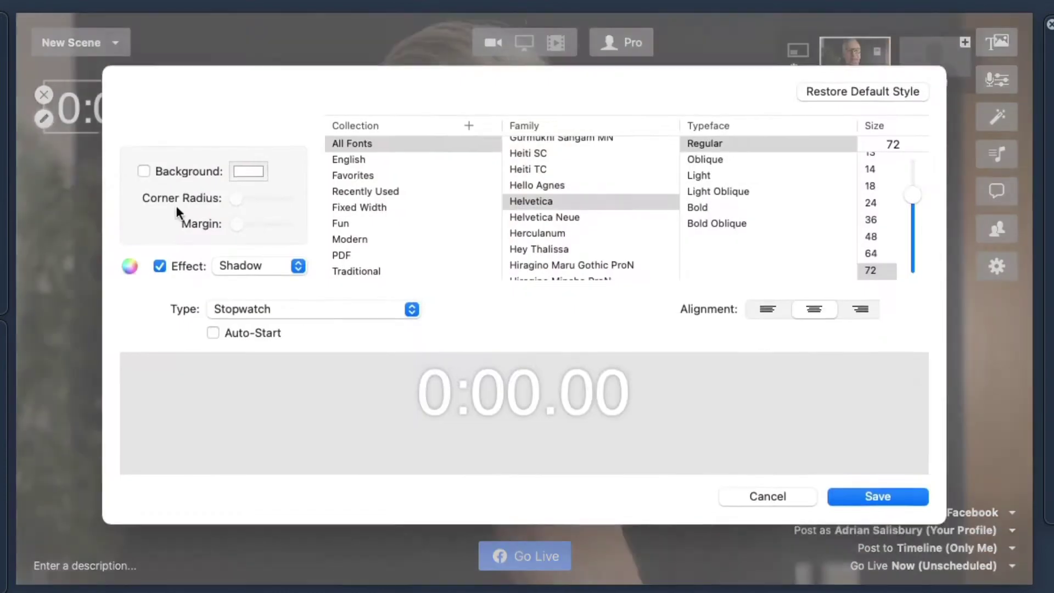
click(44, 117)
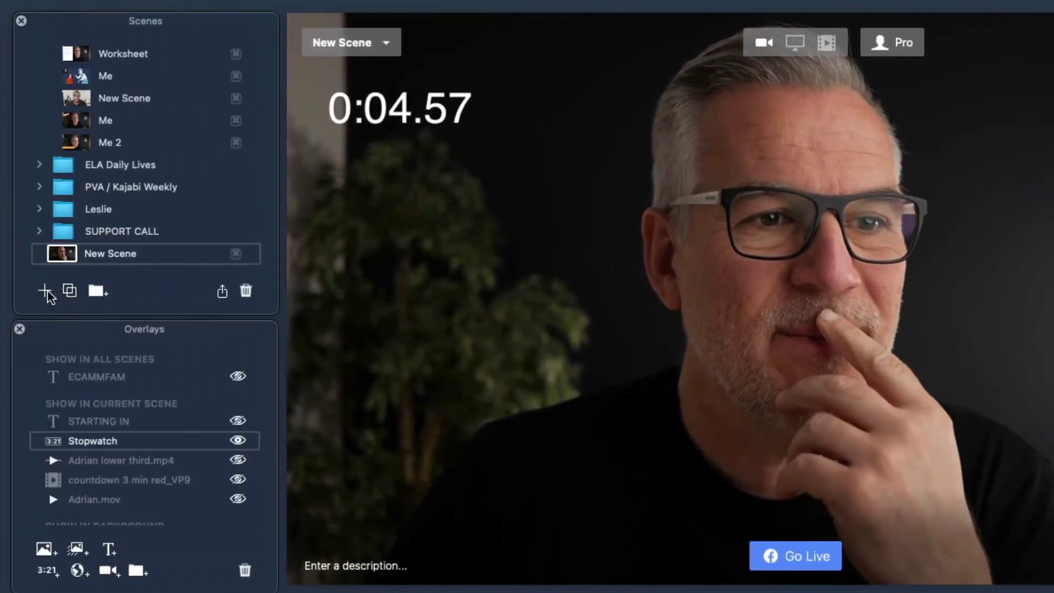
Step: Add a new scene, place it directly above the stopwatch scene in the scene list, and return to the stopwatch scene
click(45, 290)
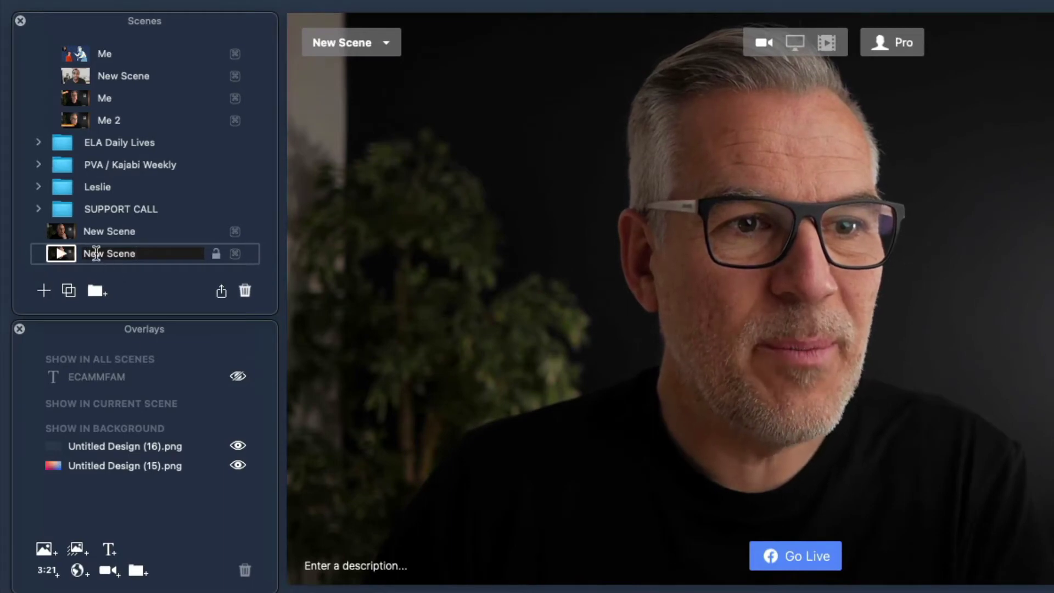
drag(92, 240, 91, 230)
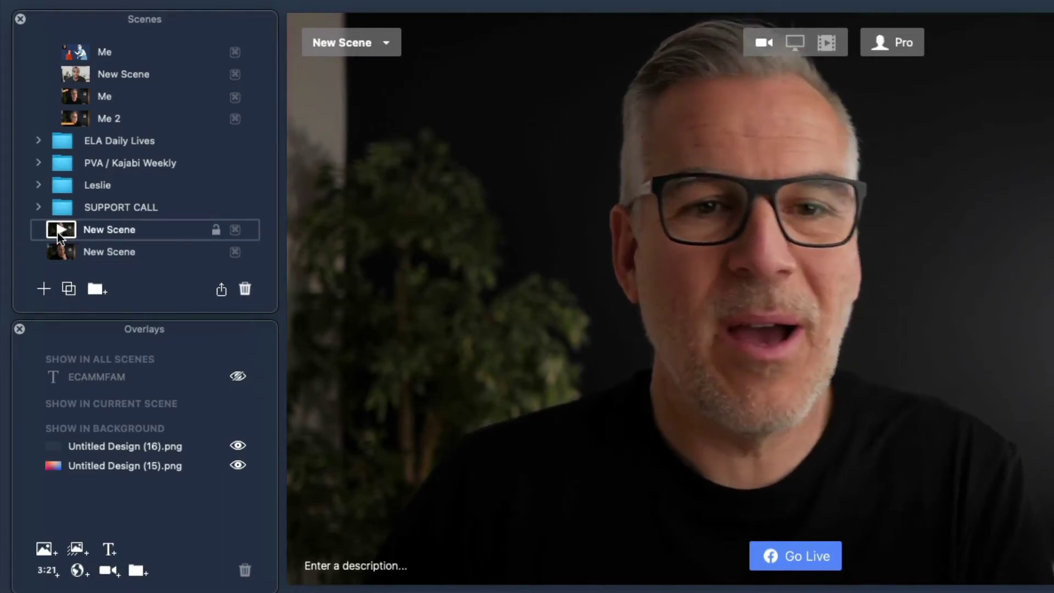
click(64, 254)
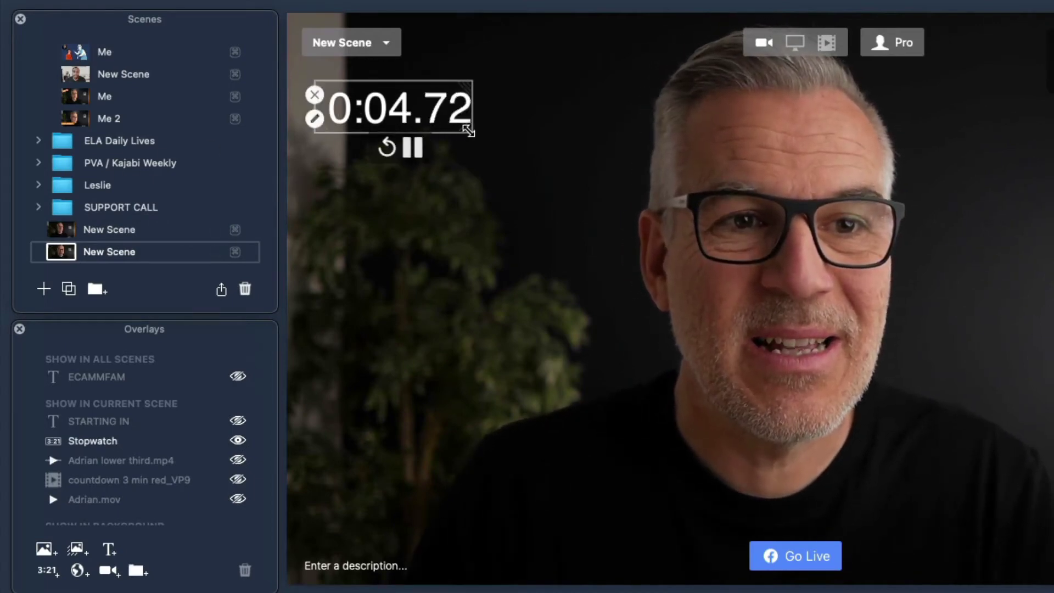
Step: Shrink the stopwatch and change it to a 30-minute Countdown for an Amount of Time with Go To Next Scene When Finished enabled
drag(469, 134, 441, 122)
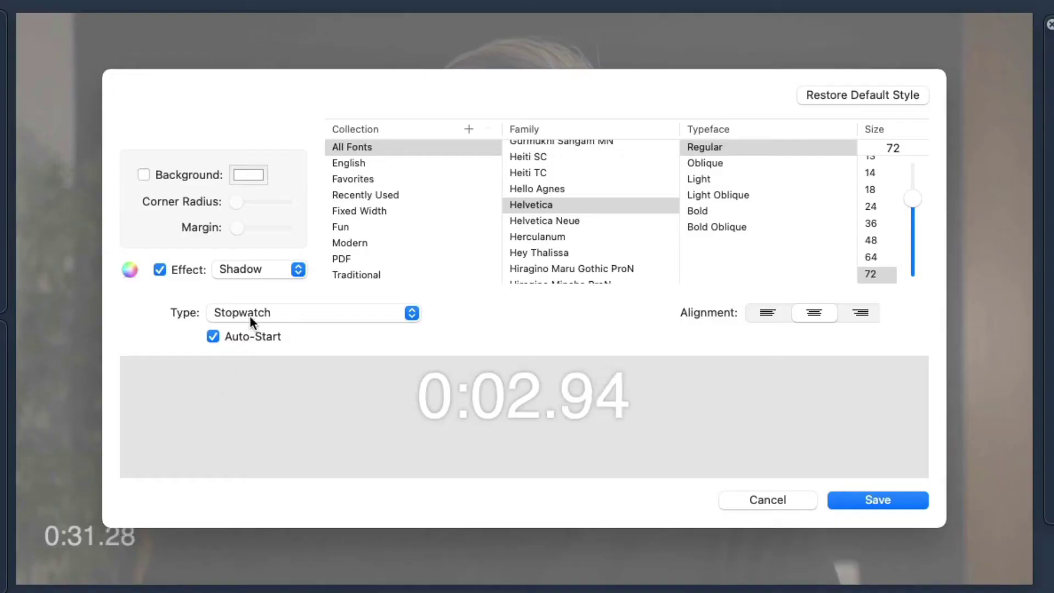
click(249, 312)
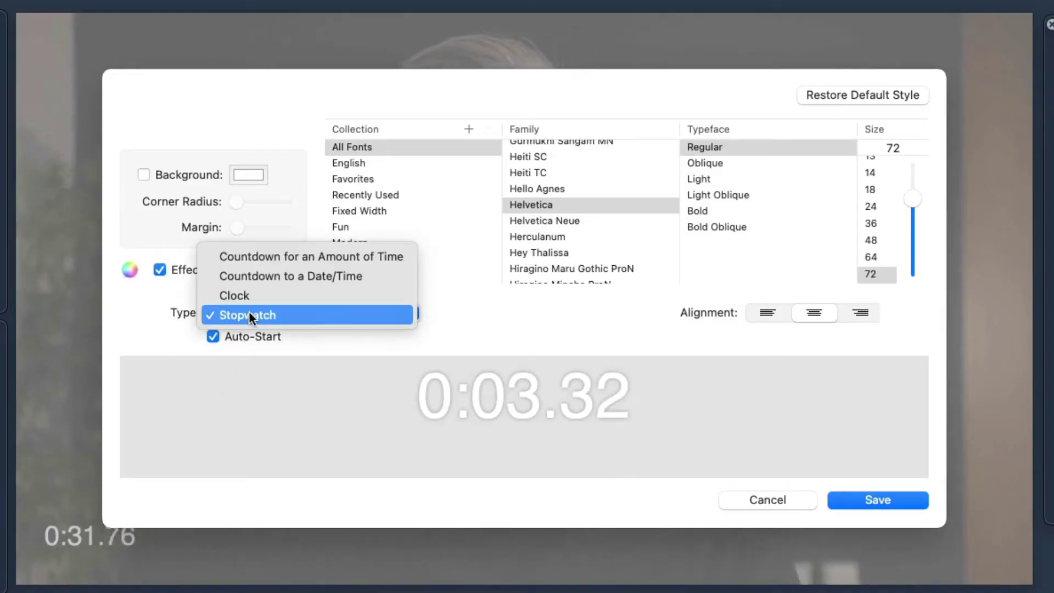
click(245, 257)
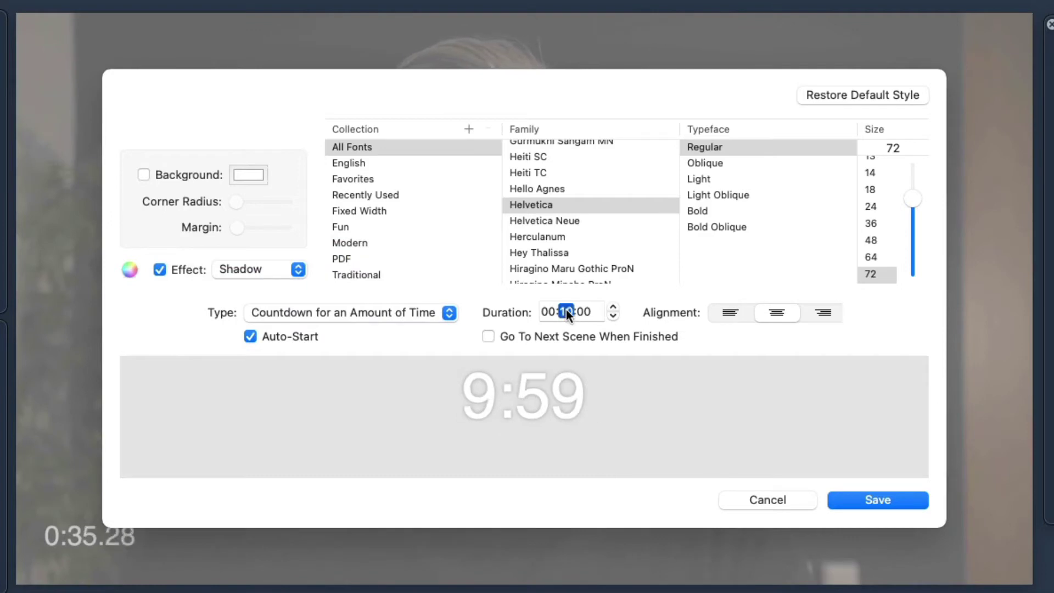
text(30)
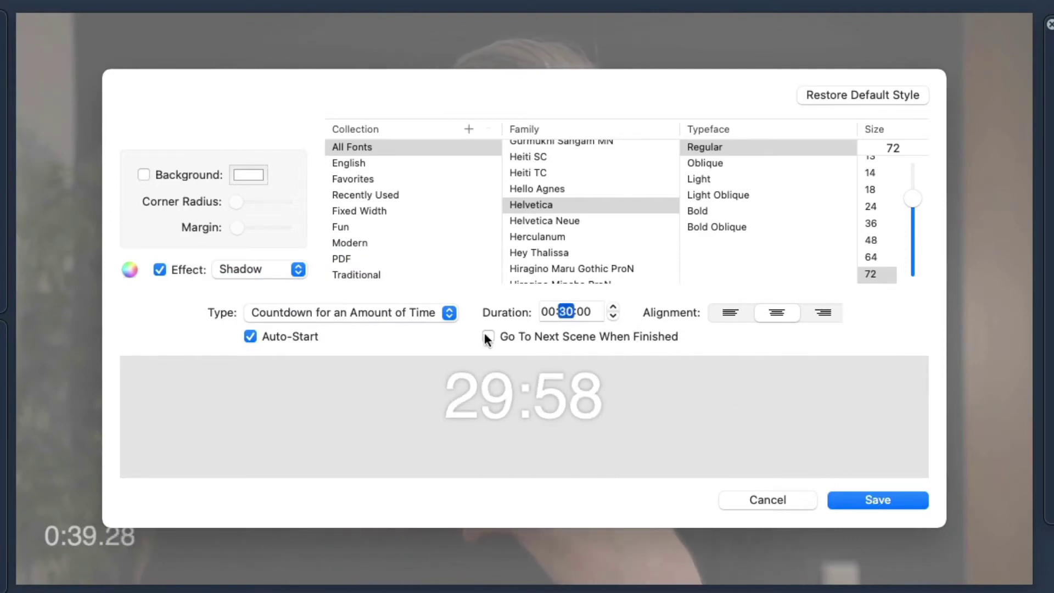
click(879, 500)
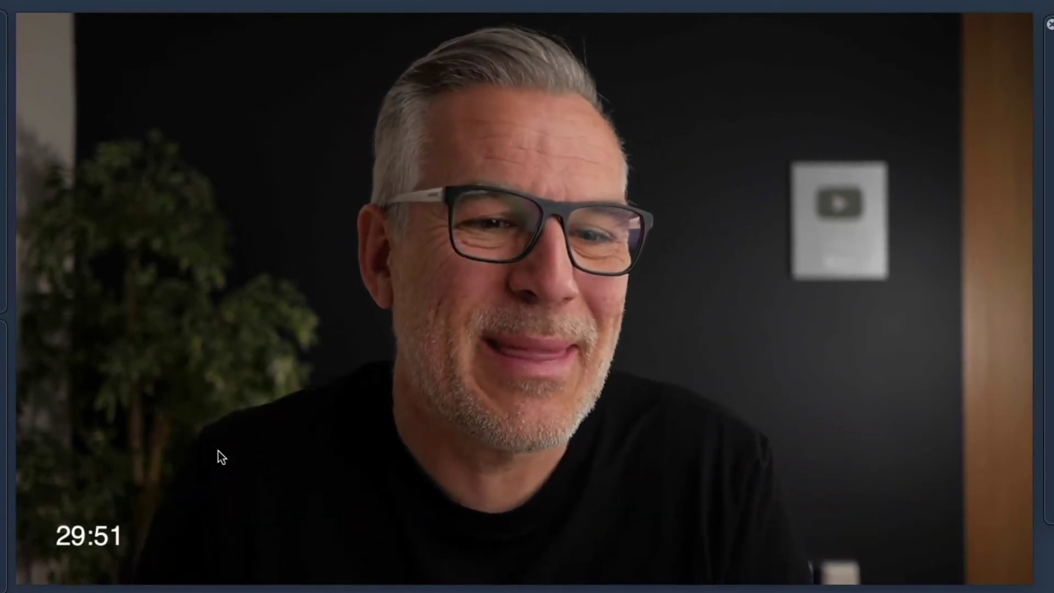
Step: Enlarge the countdown in the scene's lower-left corner and give it a Maraschino red background with strongly rounded corners
drag(87, 531, 299, 388)
drag(177, 320, 124, 490)
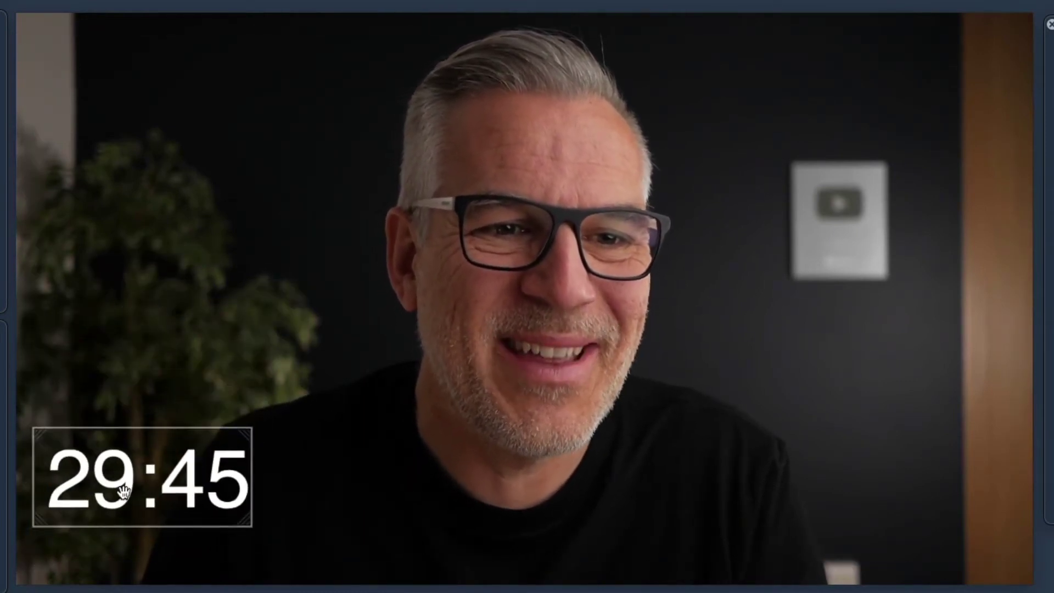
click(34, 488)
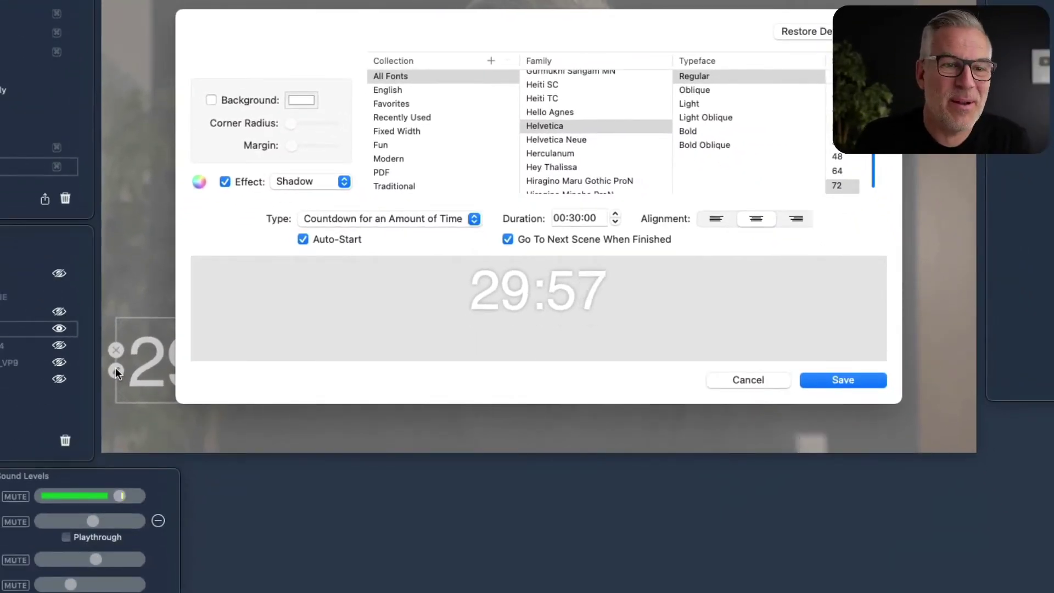
click(211, 100)
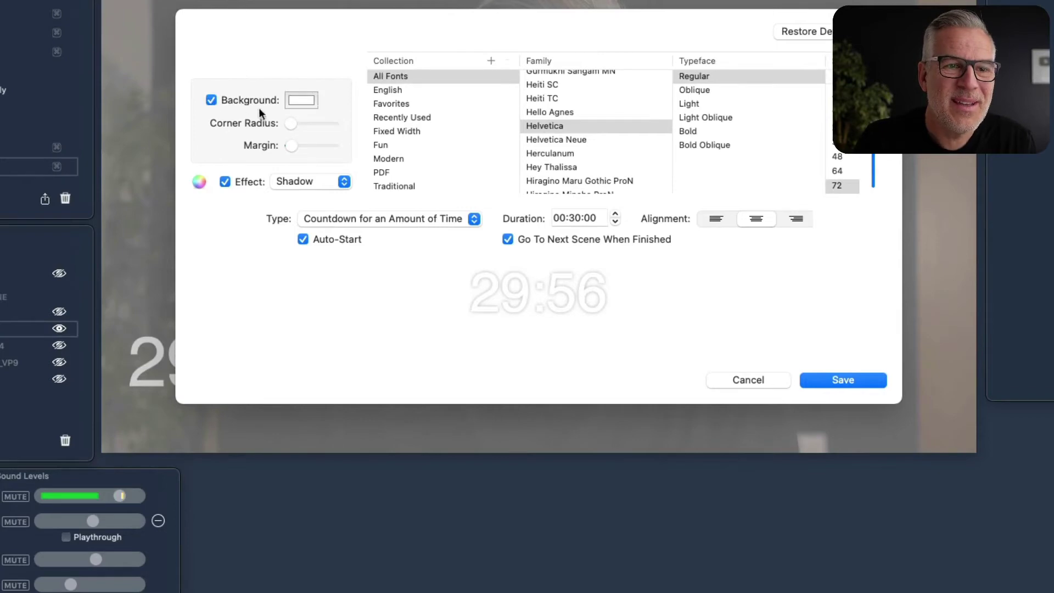
click(301, 100)
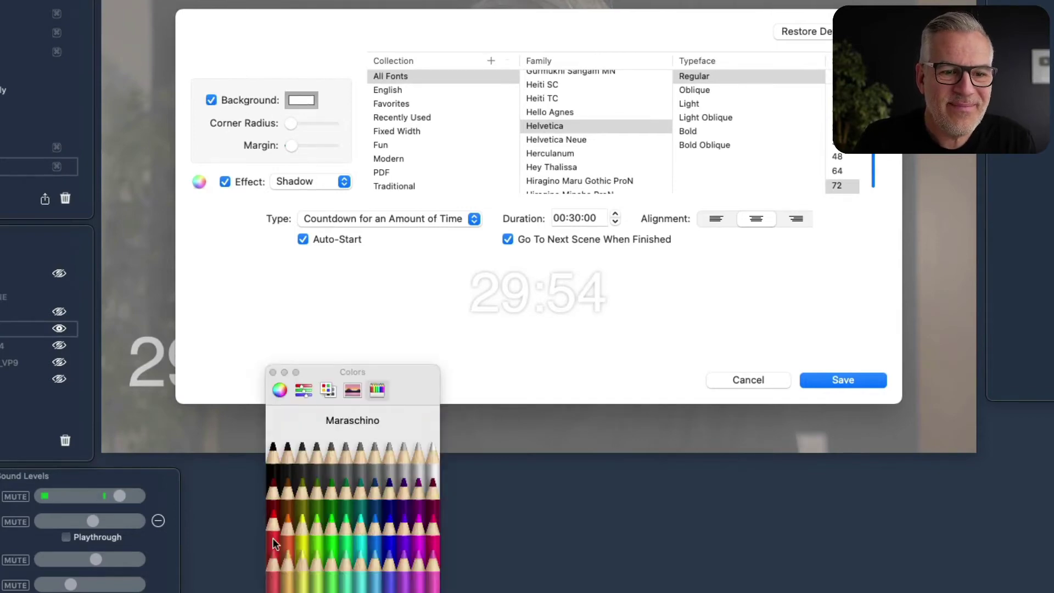
click(825, 373)
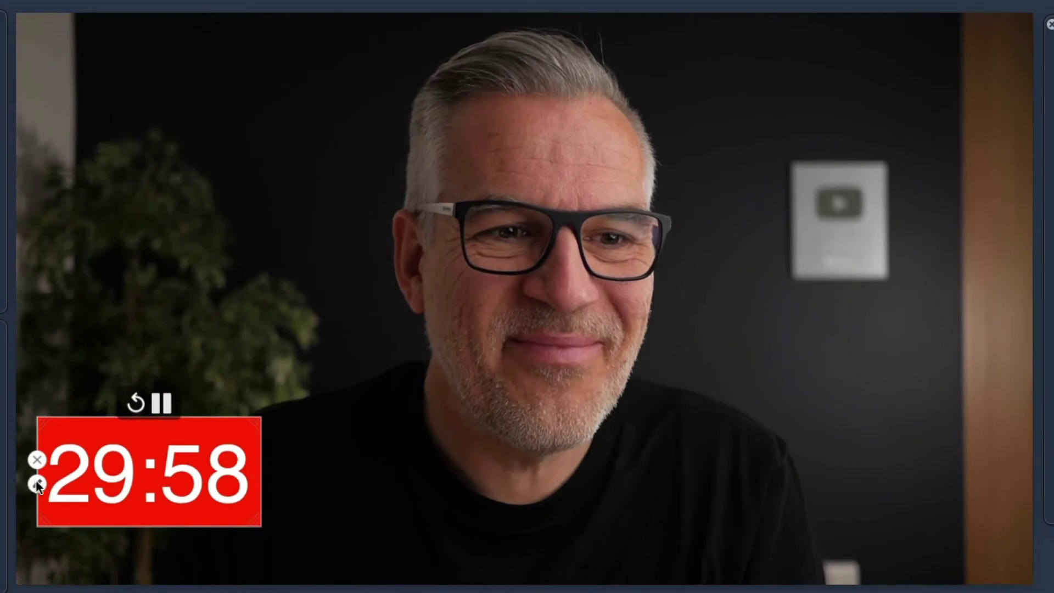
click(37, 484)
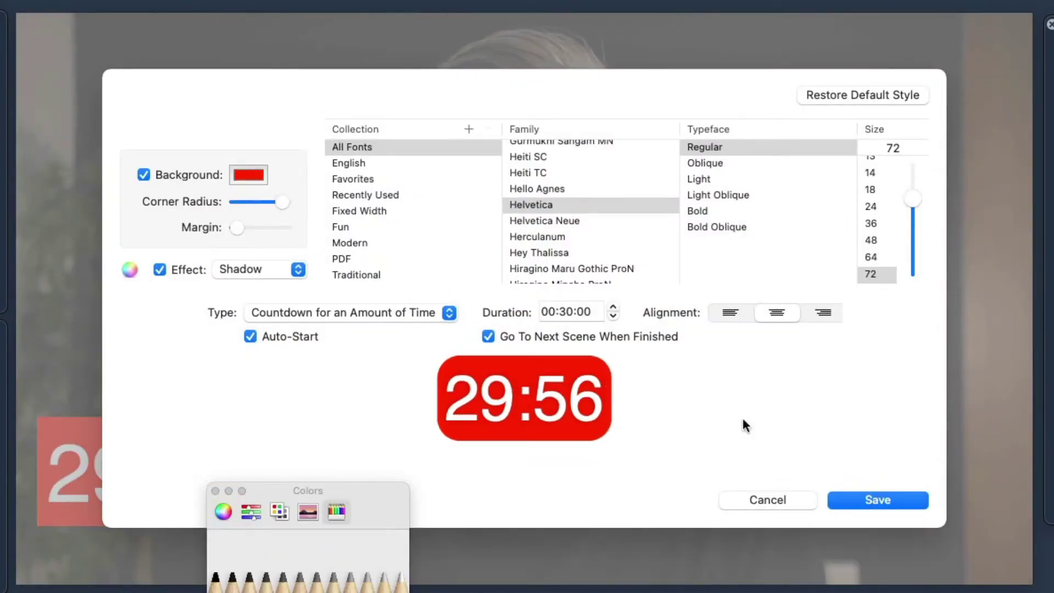
click(878, 498)
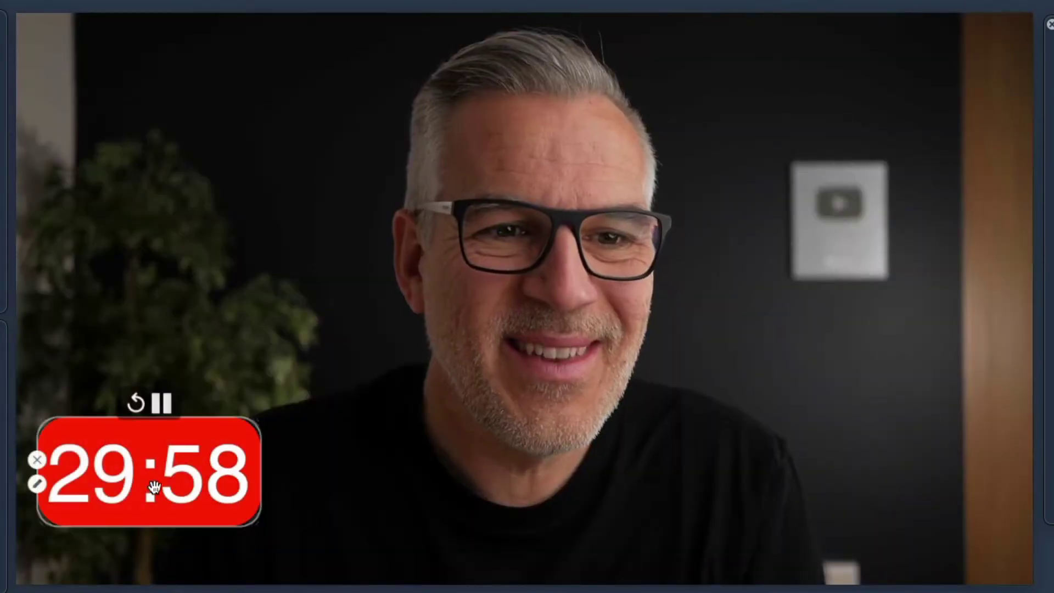
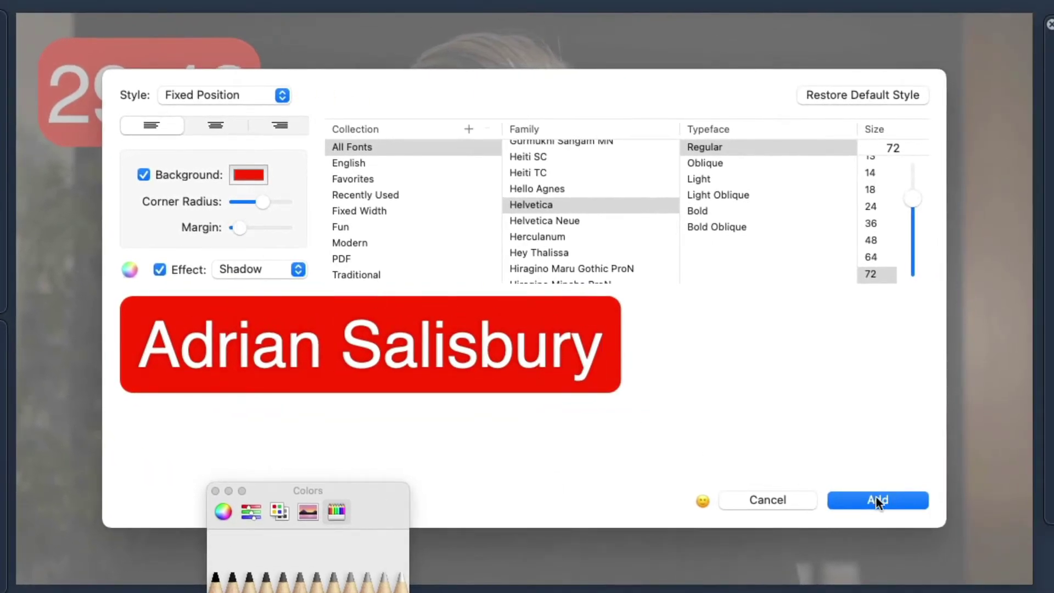
Step: Add the presenter's name as a red rounded text overlay and place it, widened and shrunk, in the scene's lower-left corner
click(877, 501)
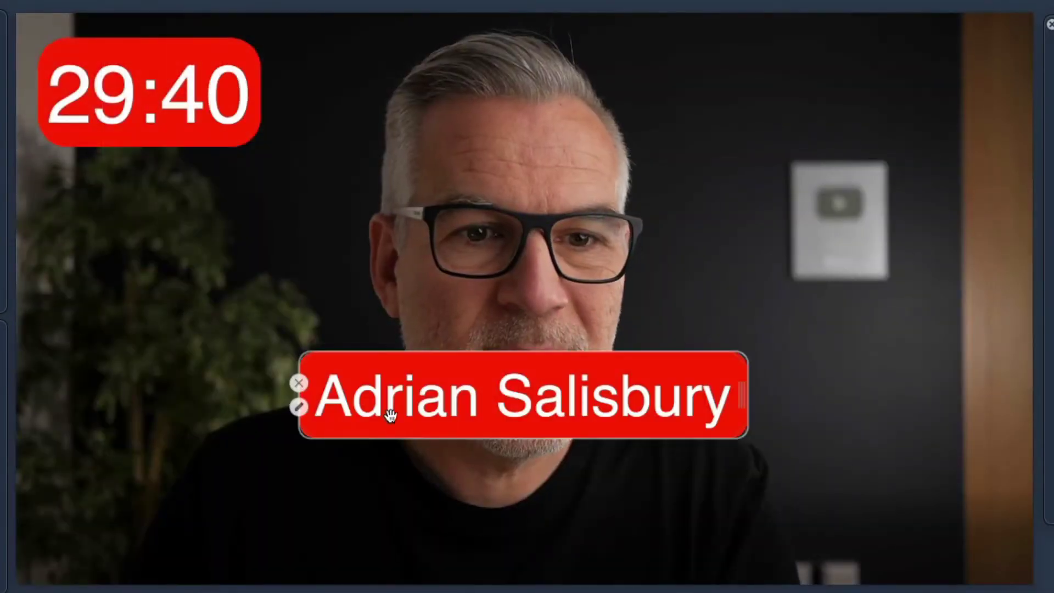
mouse_move(357, 417)
mouse_down()
mouse_move(211, 476)
mouse_move(136, 534)
mouse_move(111, 537)
mouse_move(127, 535)
mouse_up()
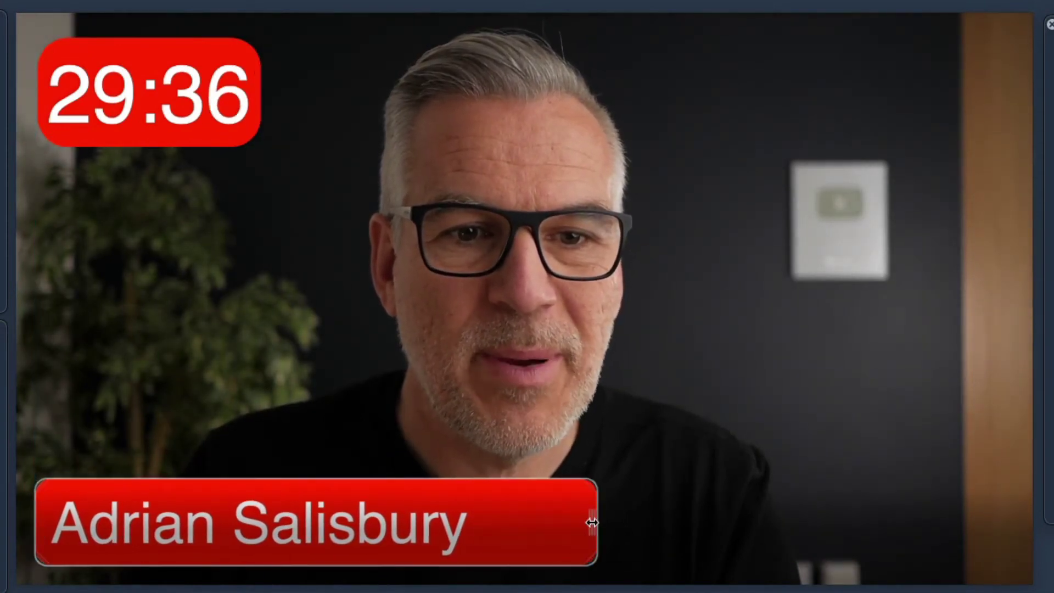
mouse_move(592, 523)
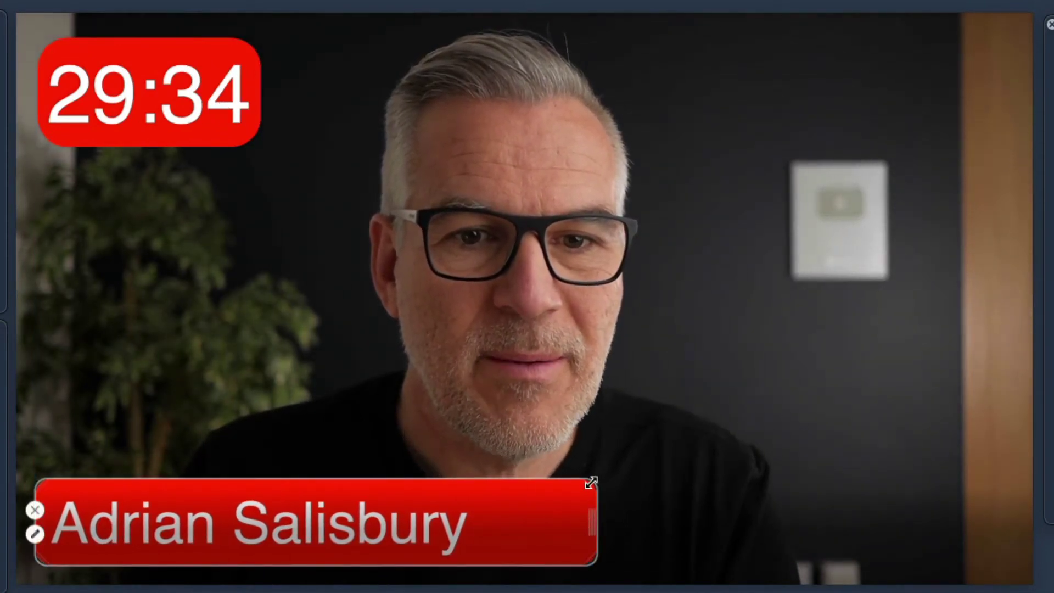
drag(590, 482, 391, 517)
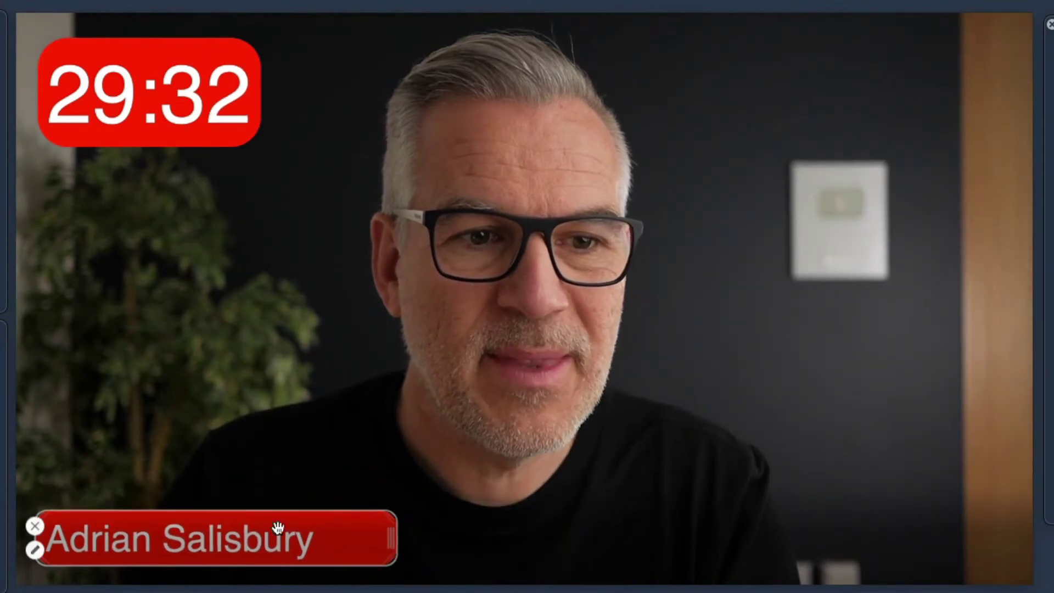
Step: Set the name overlay's style to Fly In From Left, save it, and switch to the "10 sec" scene to preview the animation
click(34, 550)
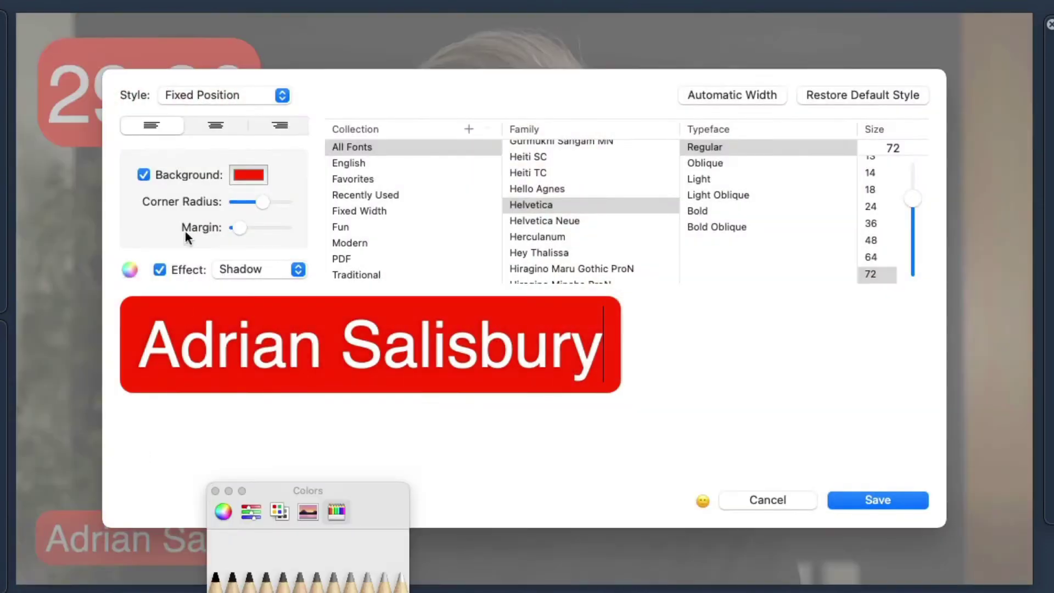
click(212, 94)
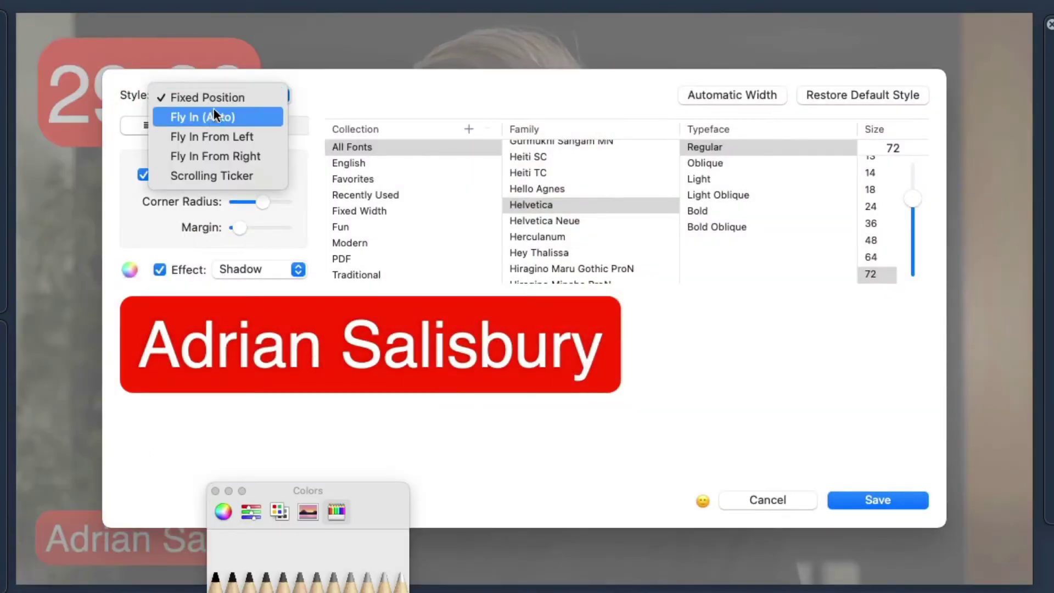
click(199, 136)
click(885, 499)
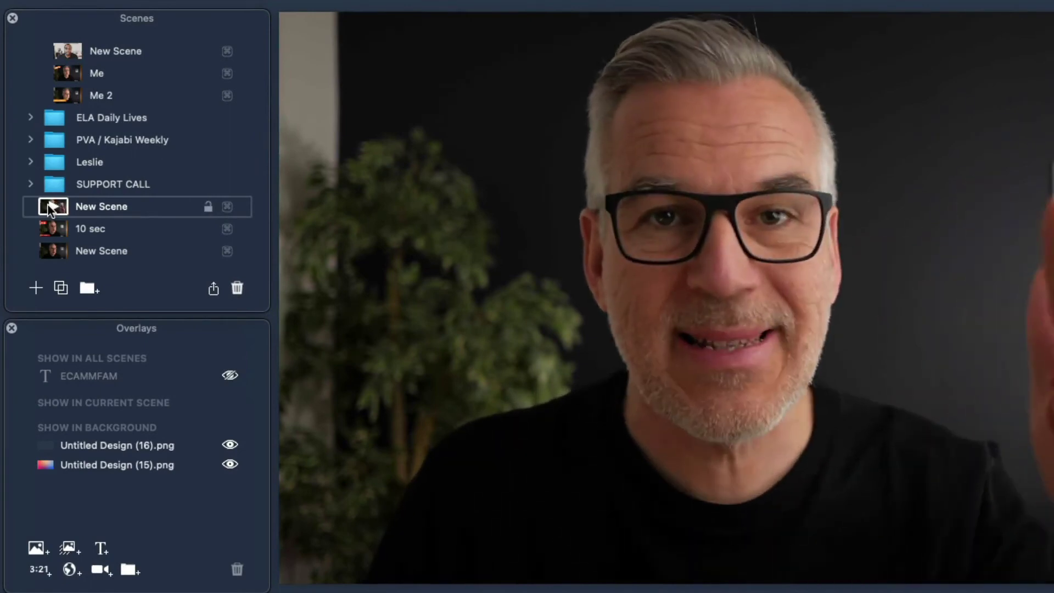
click(46, 228)
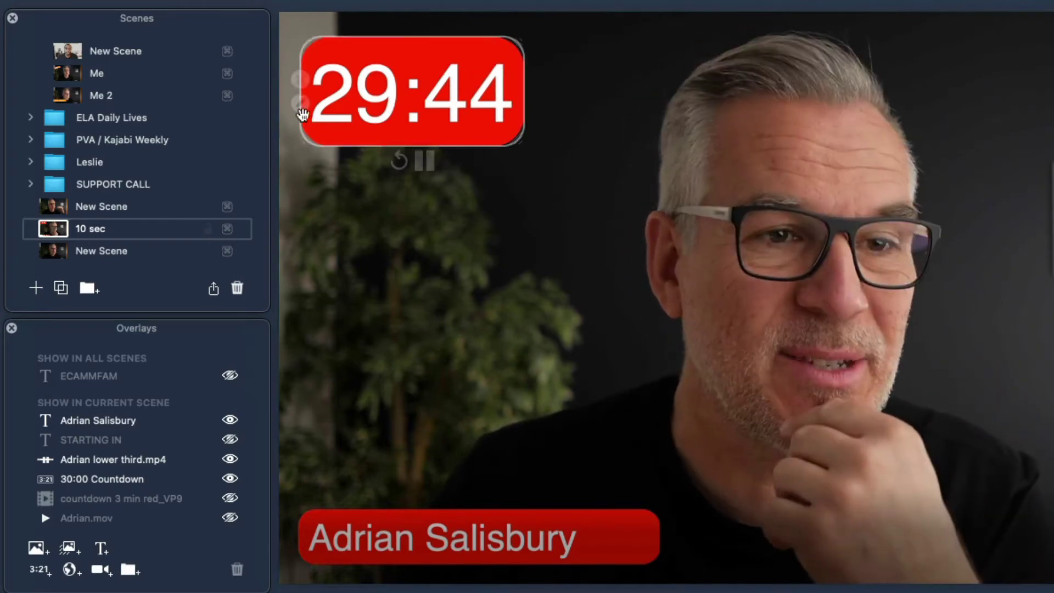
Step: Turn off the countdown overlay's background and set its duration to 00:00:05
click(300, 104)
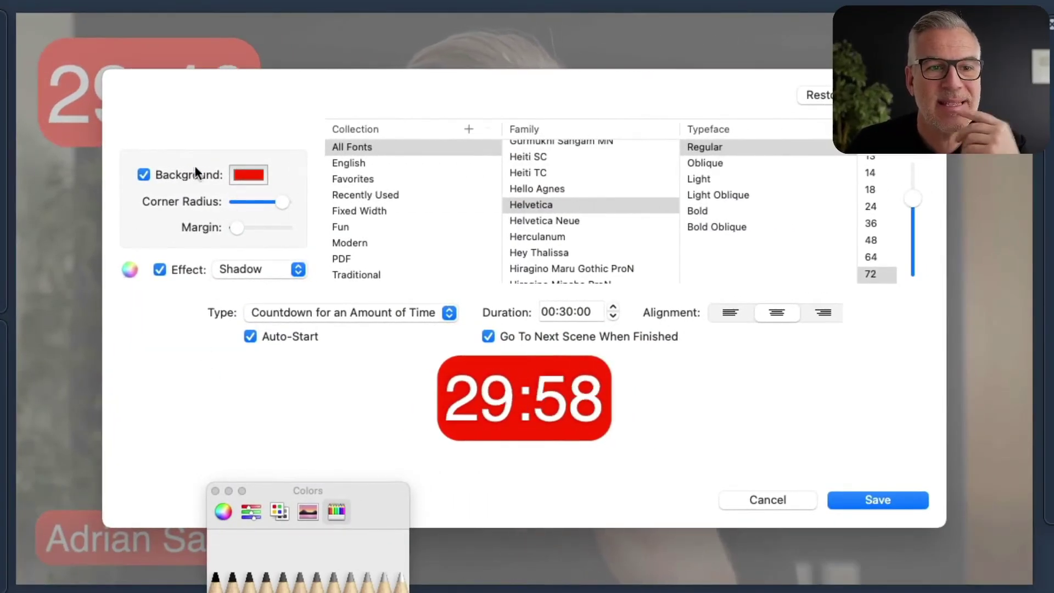
click(143, 174)
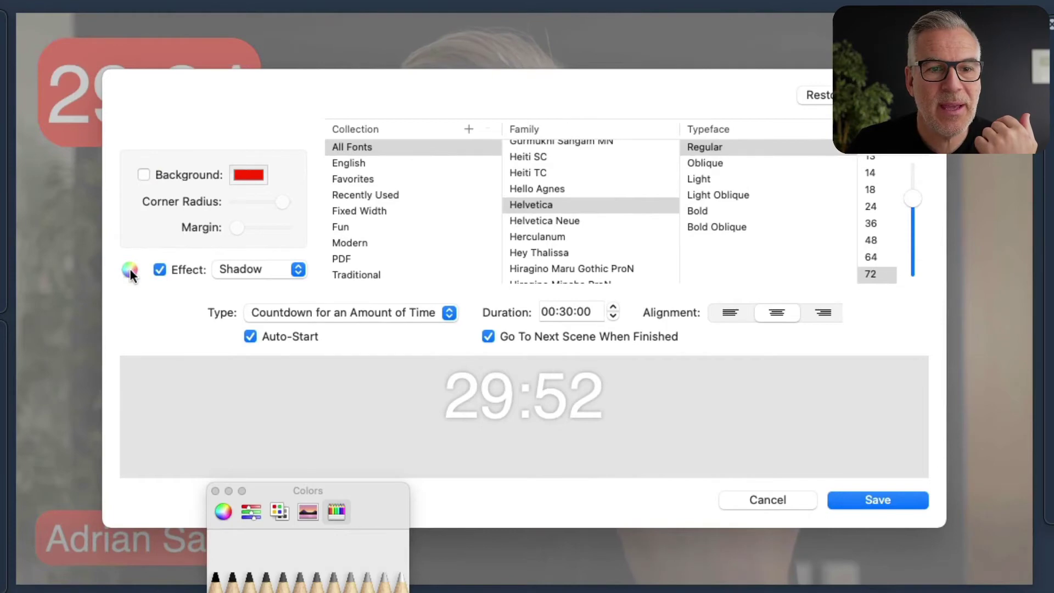
click(563, 312)
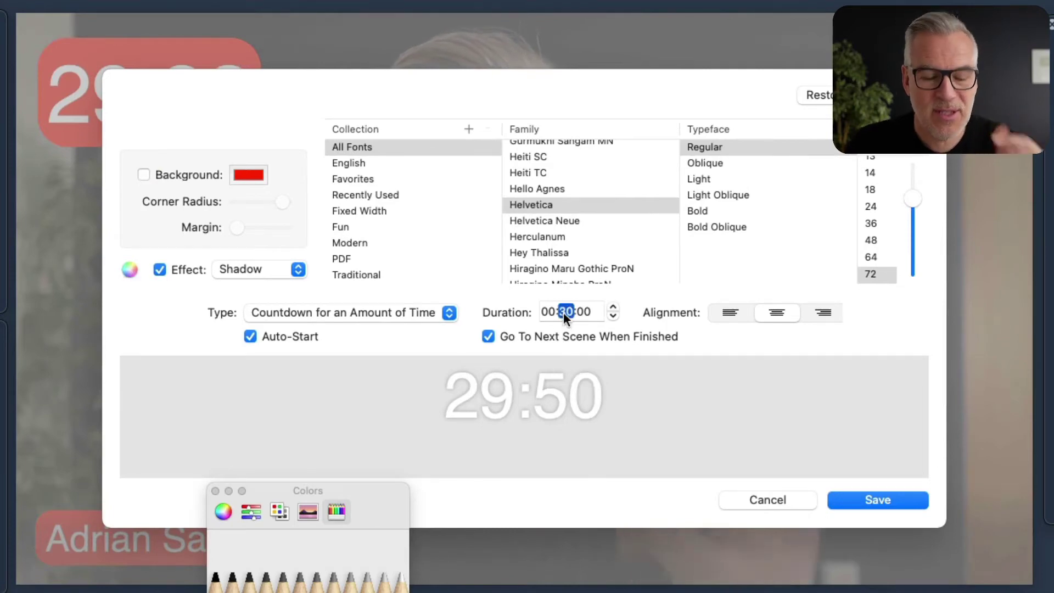
text(0)
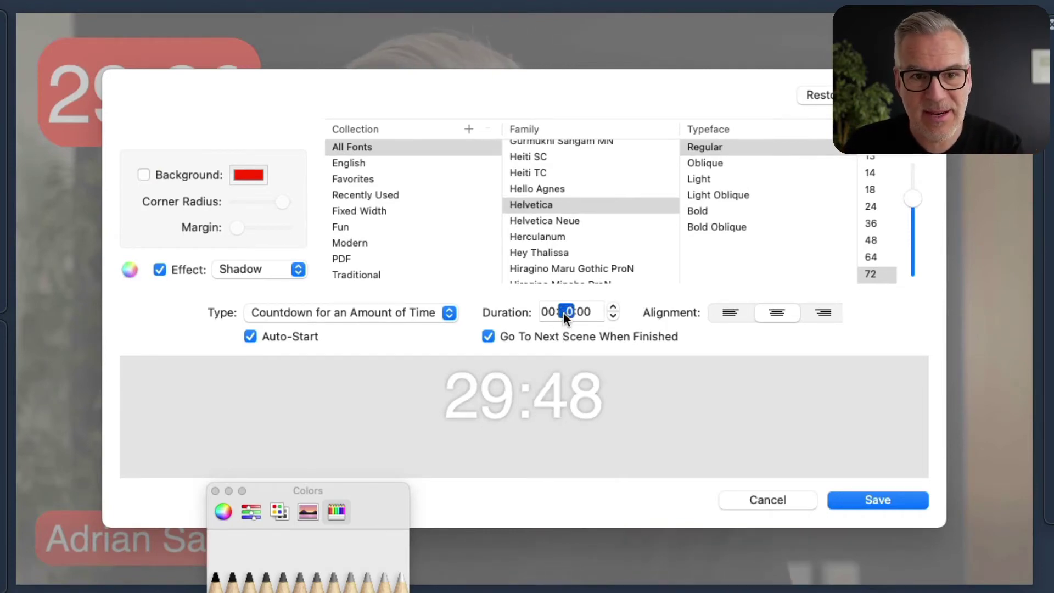
click(585, 311)
text(05)
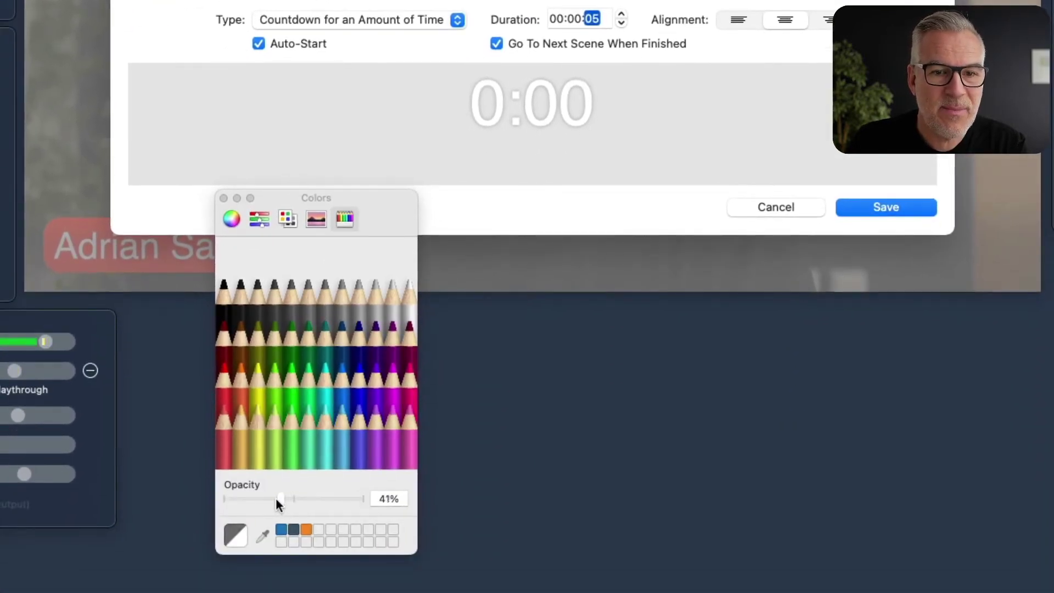
Step: Make the countdown's text colour partly transparent by adjusting its opacity, and save the overlay
drag(231, 498, 215, 499)
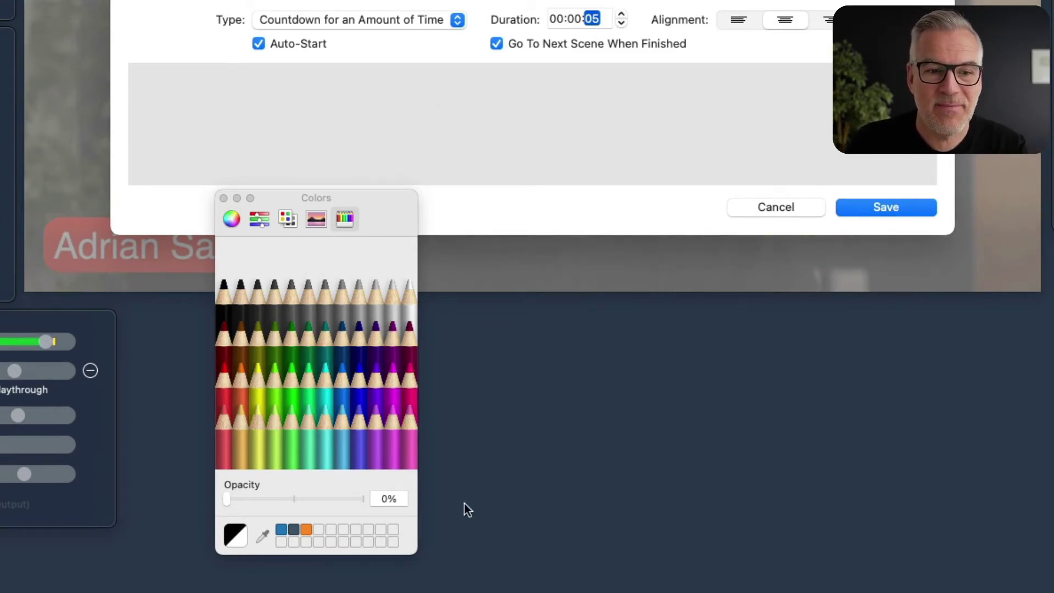
drag(330, 498, 295, 498)
click(868, 207)
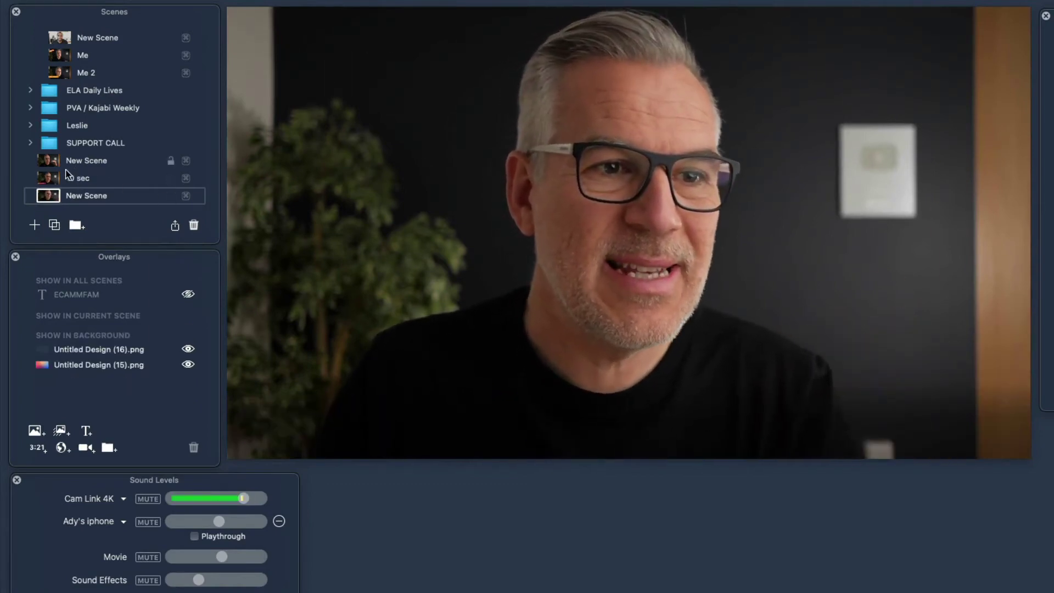
Step: Rename the "10 sec" scene as "5 sec"
mouse_move(68, 180)
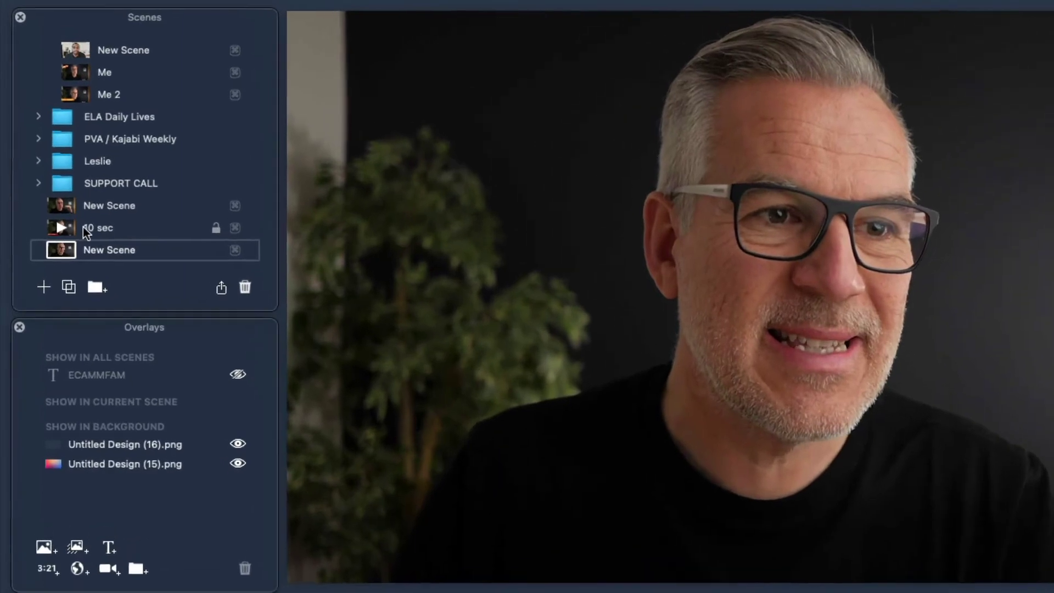
double_click(88, 228)
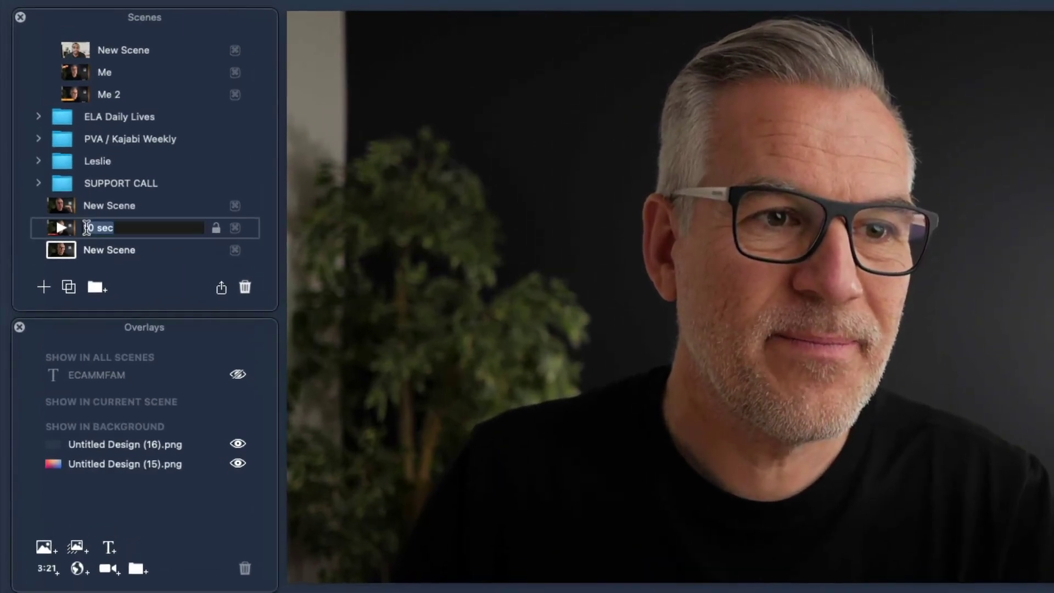
text(5)
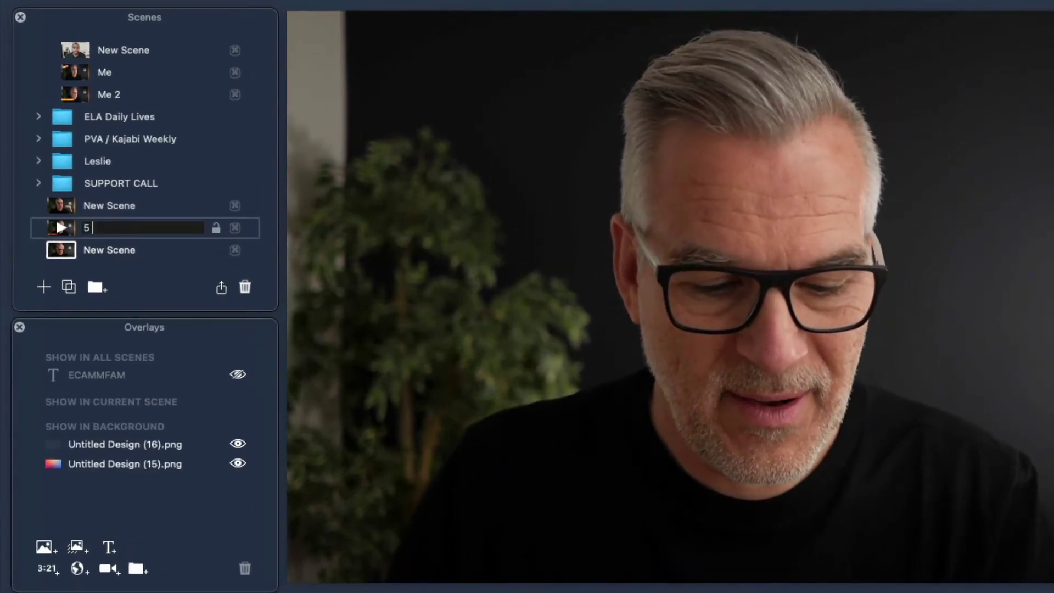
key(Return)
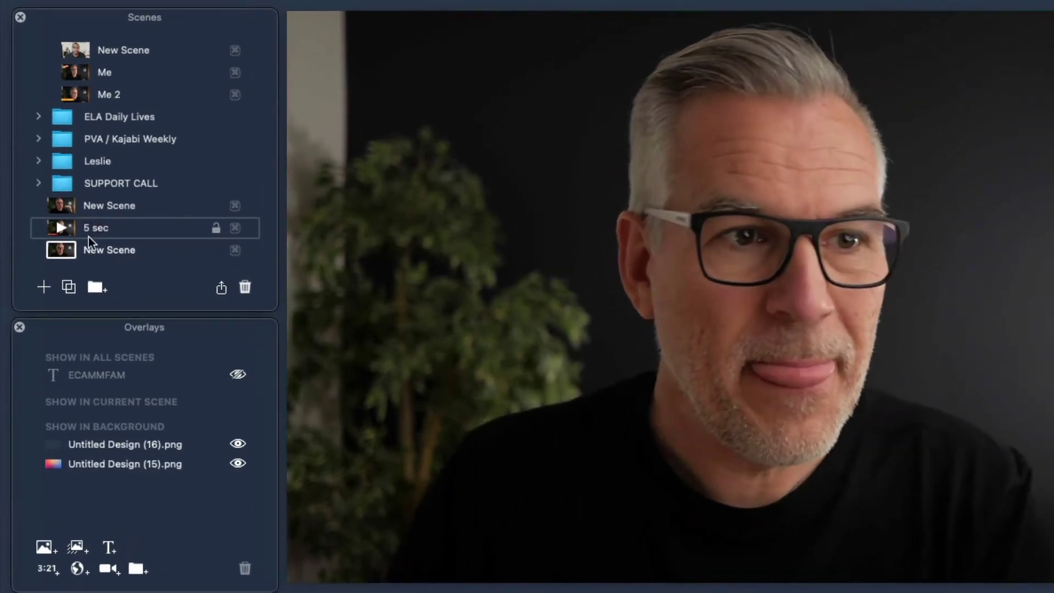
Step: Switch to the New Scene above "5 sec" and run the "5 sec" scene to test the countdown's automatic scene change
click(59, 206)
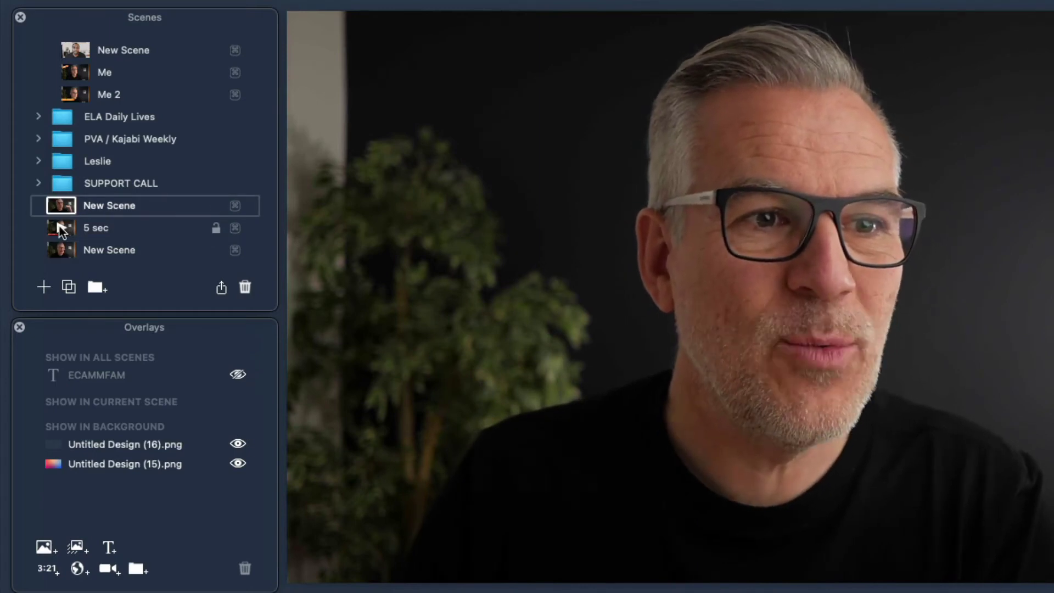
click(60, 229)
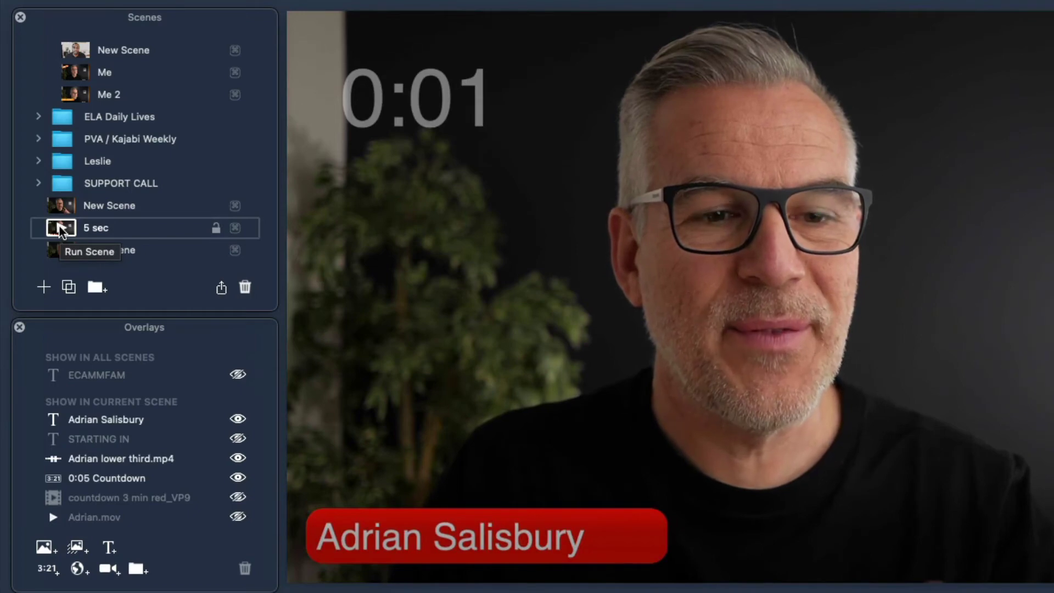
click(46, 253)
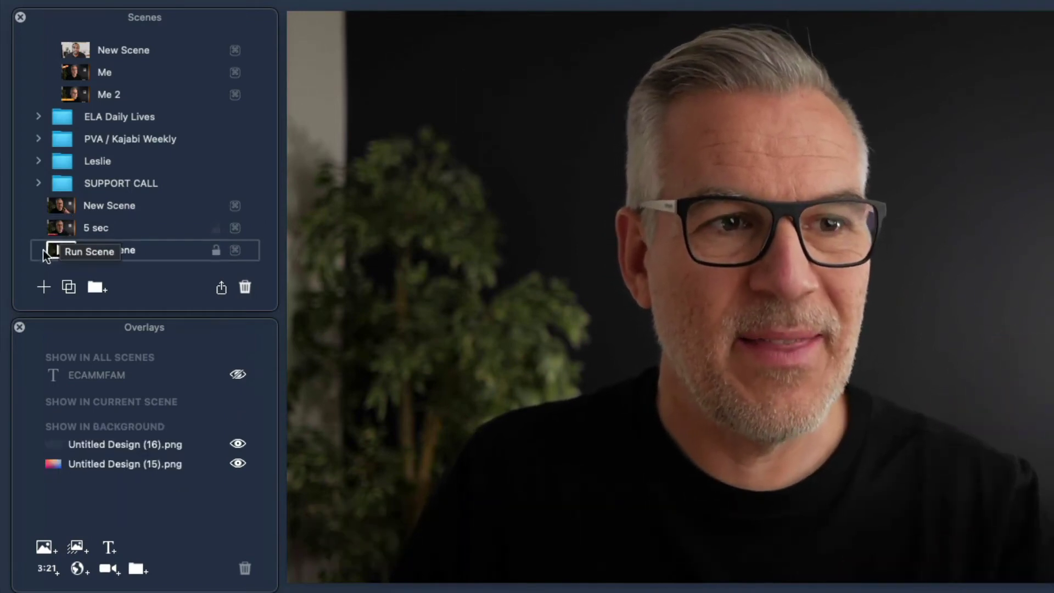
click(61, 230)
Step: Pause the running countdown, set its text opacity to 0% and save the overlay
mouse_move(404, 66)
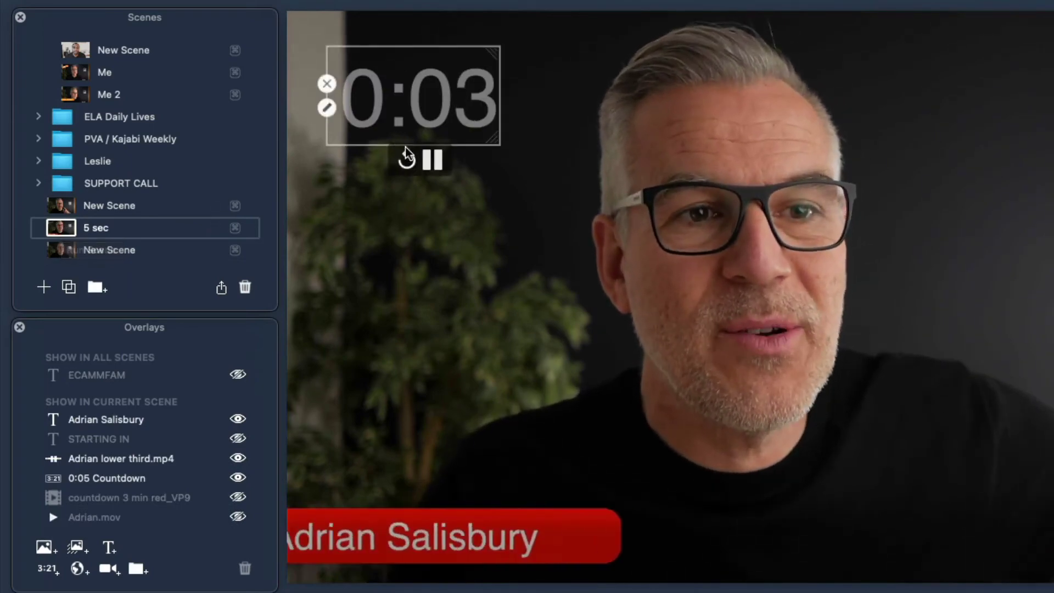
click(433, 159)
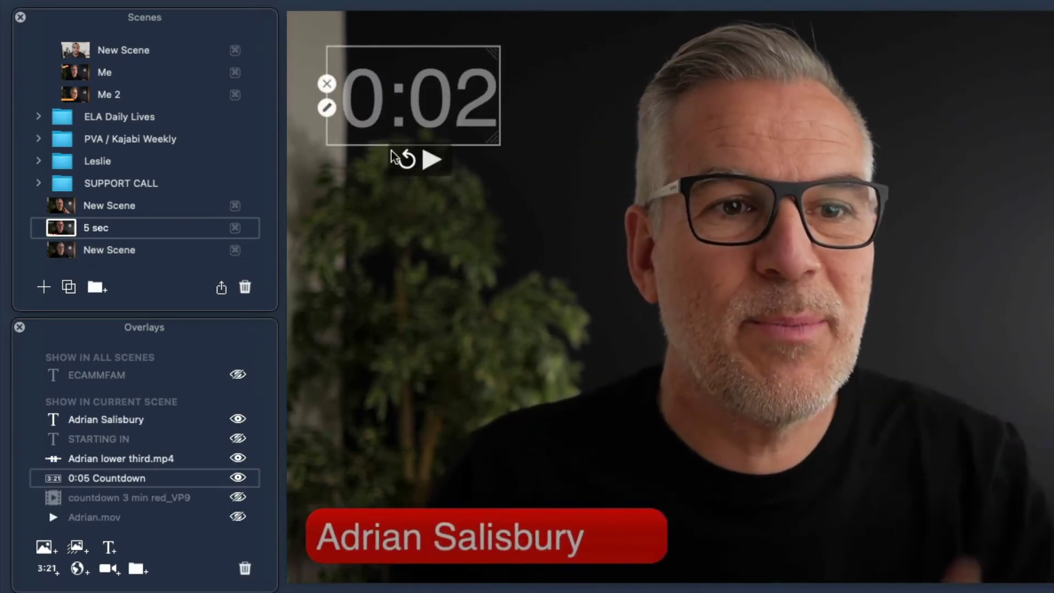
click(327, 108)
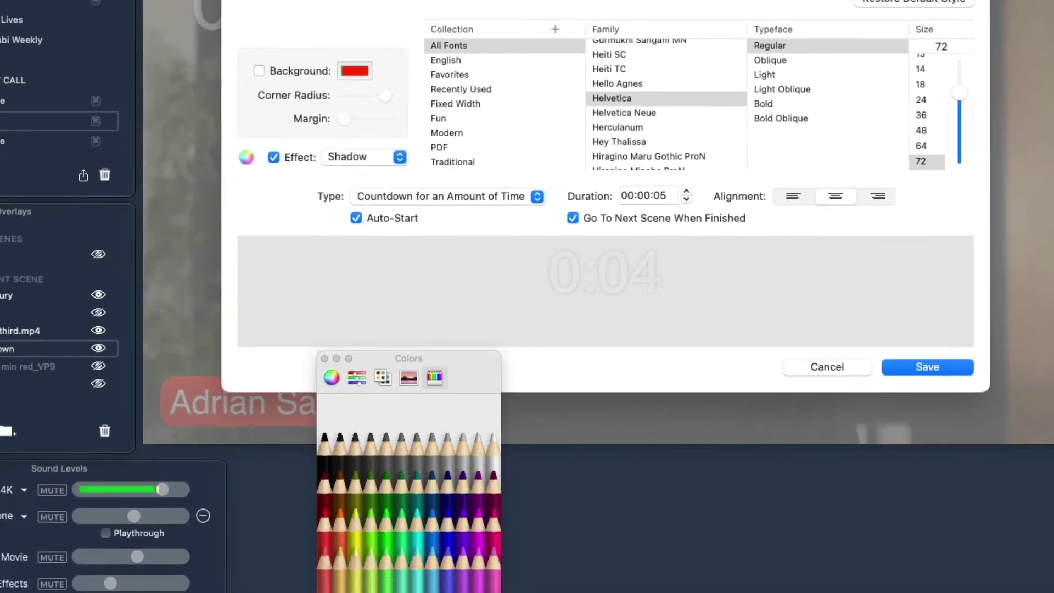
drag(369, 559, 248, 559)
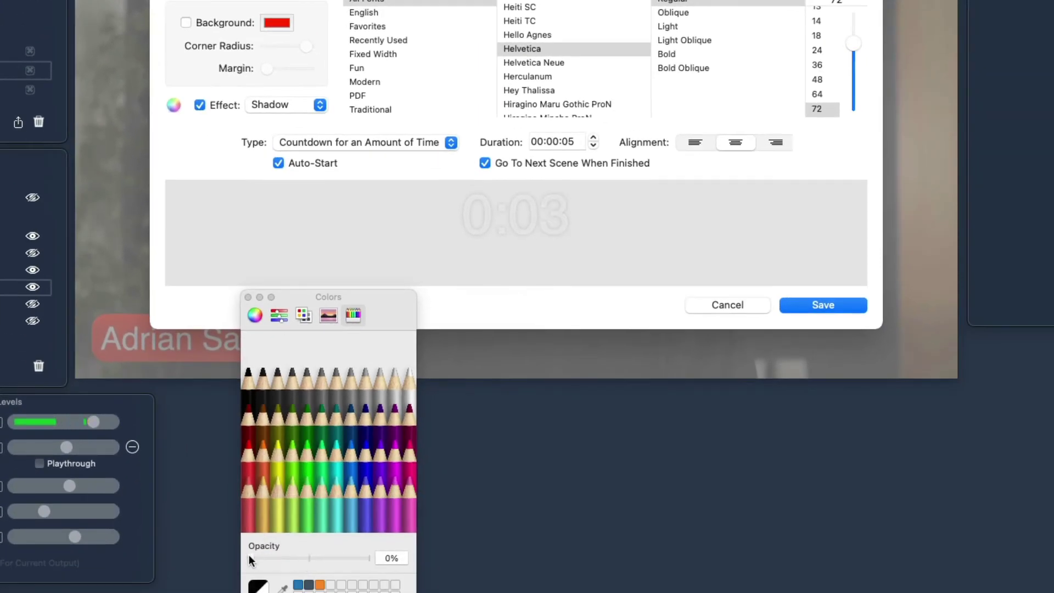
click(818, 306)
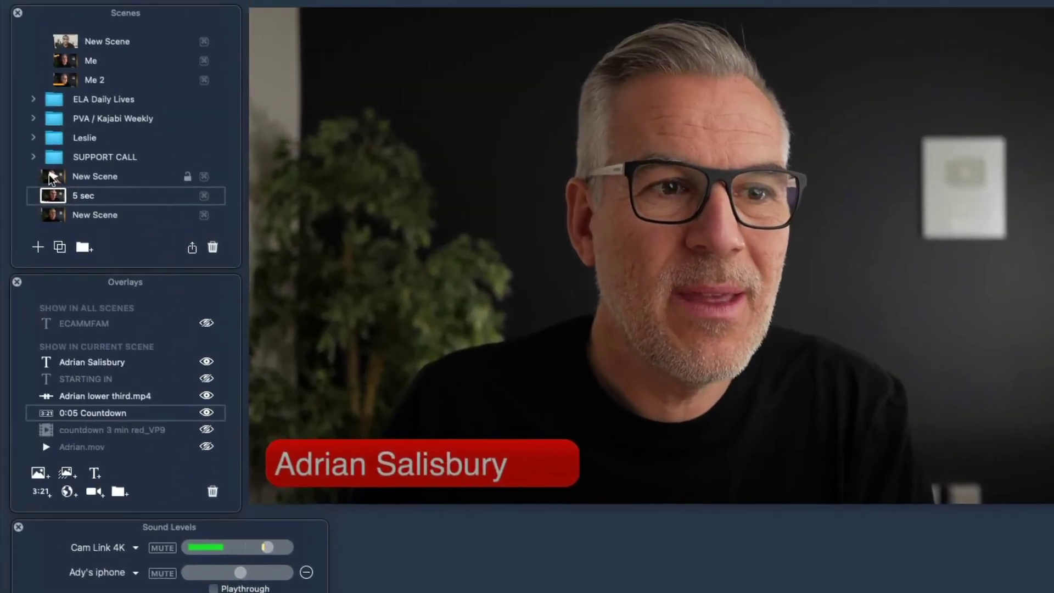
Step: Rerun the "5 sec" scene from the scene above it, and zoom the camera in slightly in the New Scene that follows
click(49, 173)
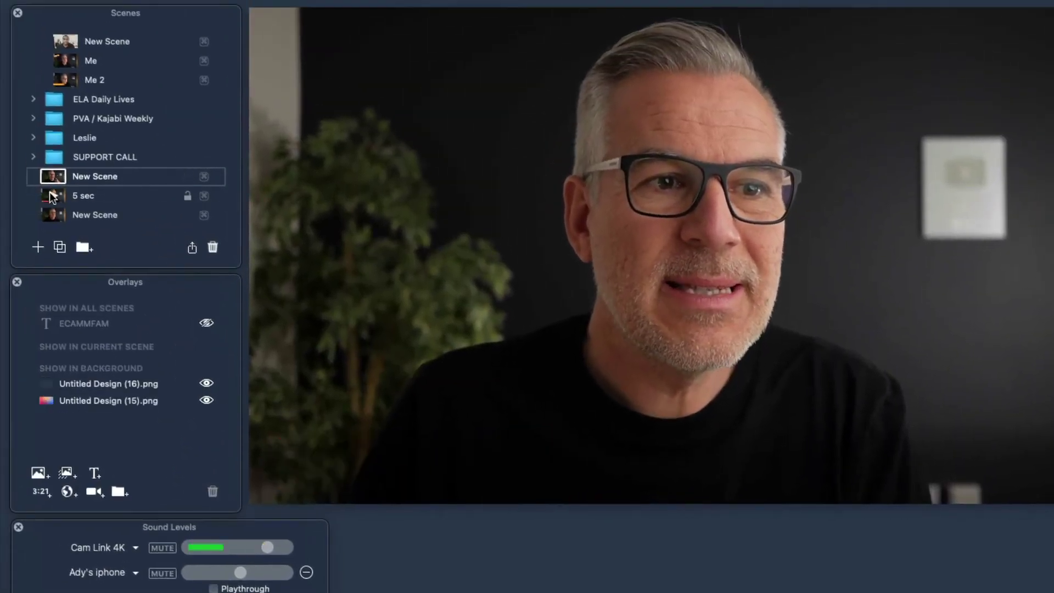
click(51, 195)
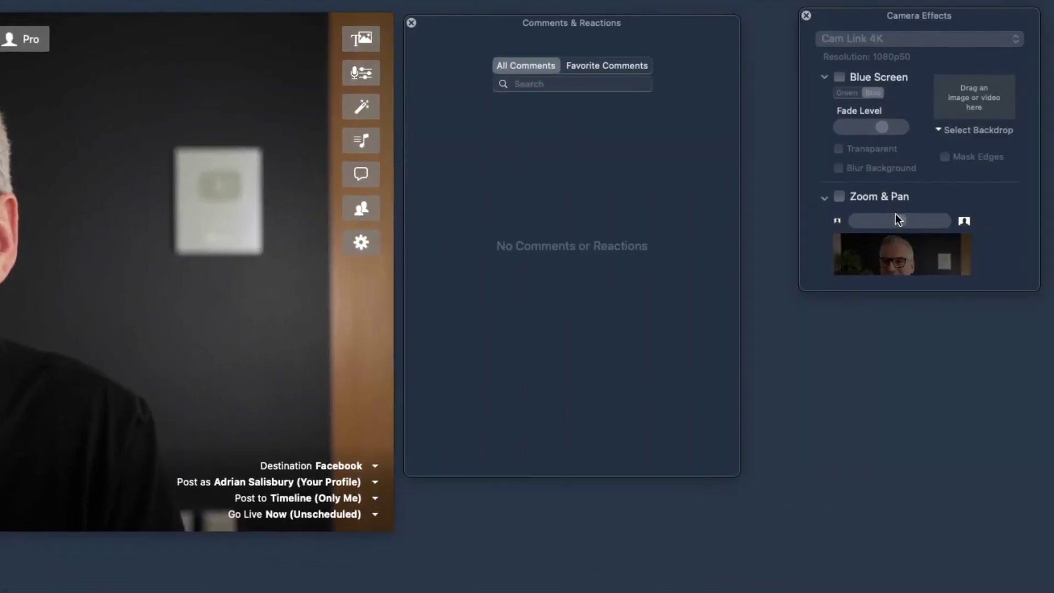
drag(902, 222, 913, 221)
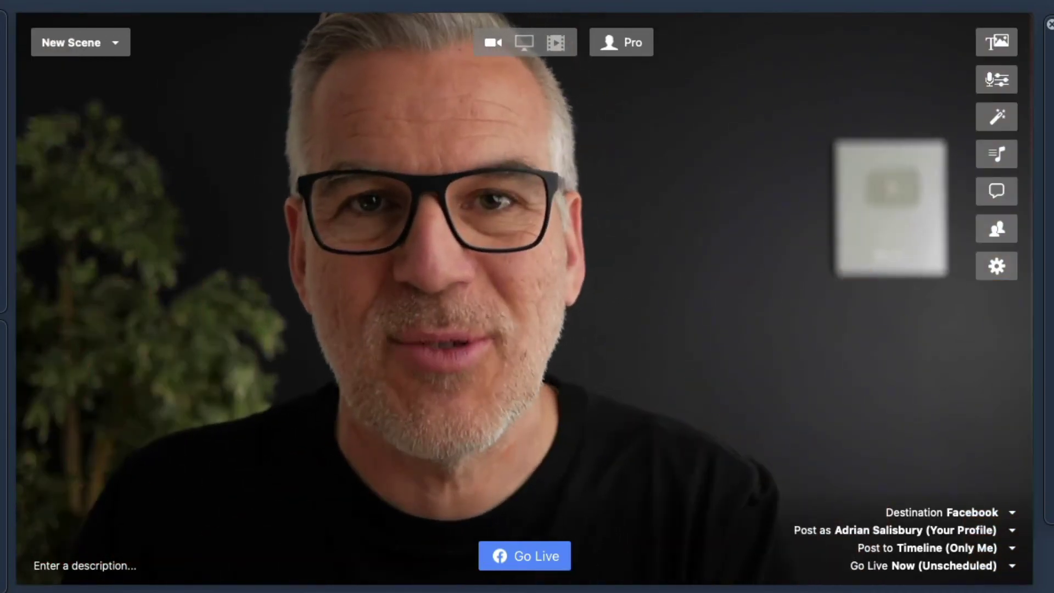
Step: Set the default video transition to Cross Dissolve in the preferences and close them
mouse_move(804, 315)
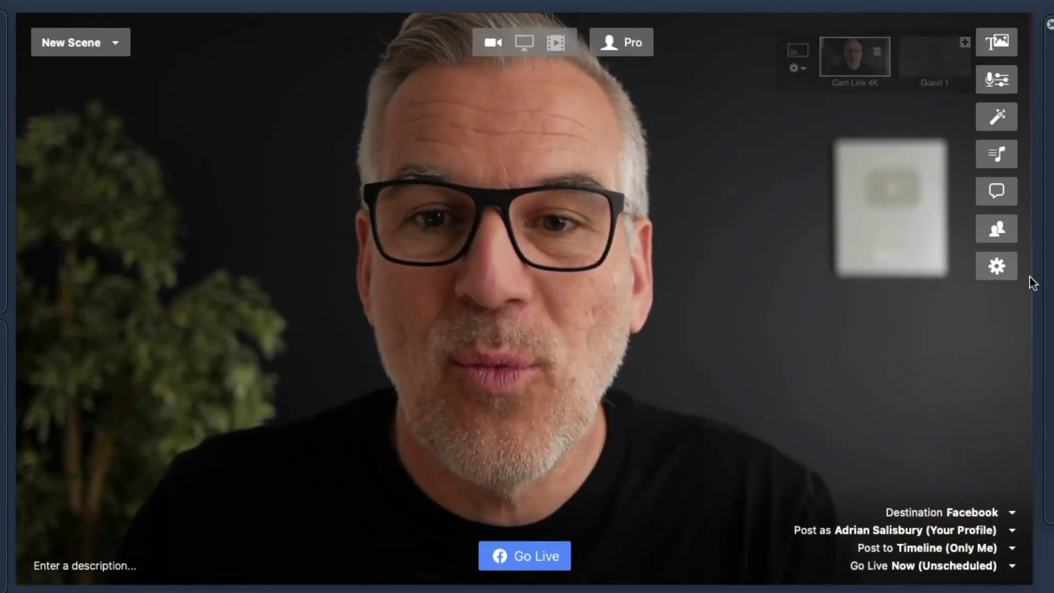
click(996, 268)
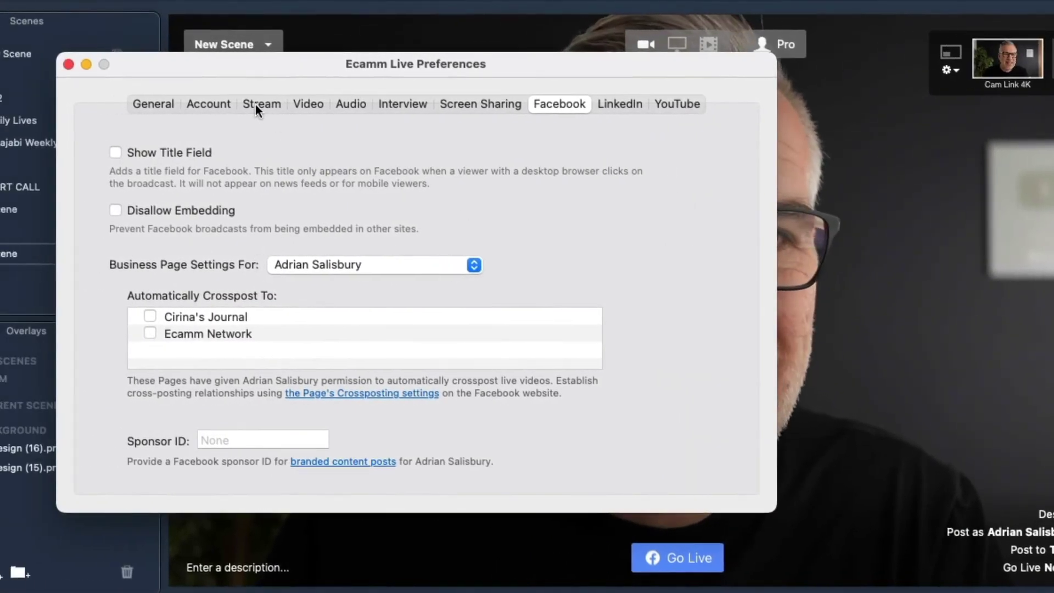
click(309, 104)
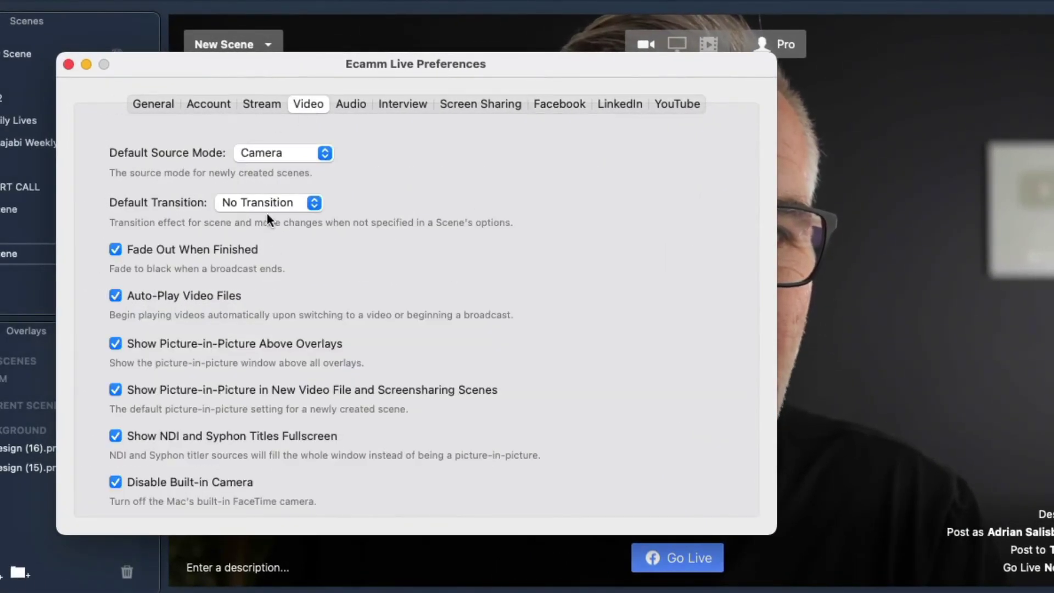
click(266, 235)
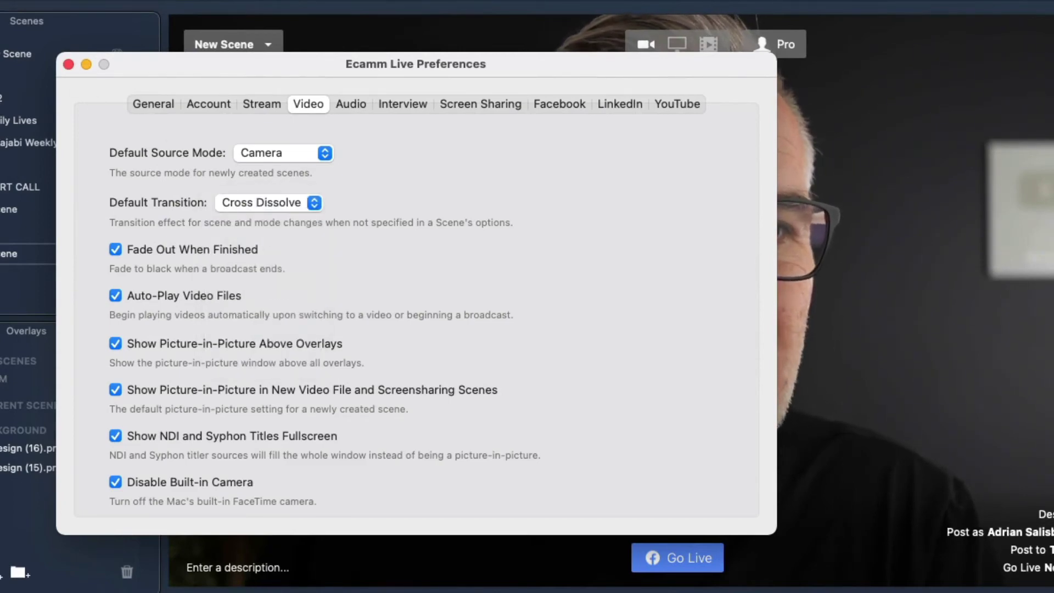
click(68, 64)
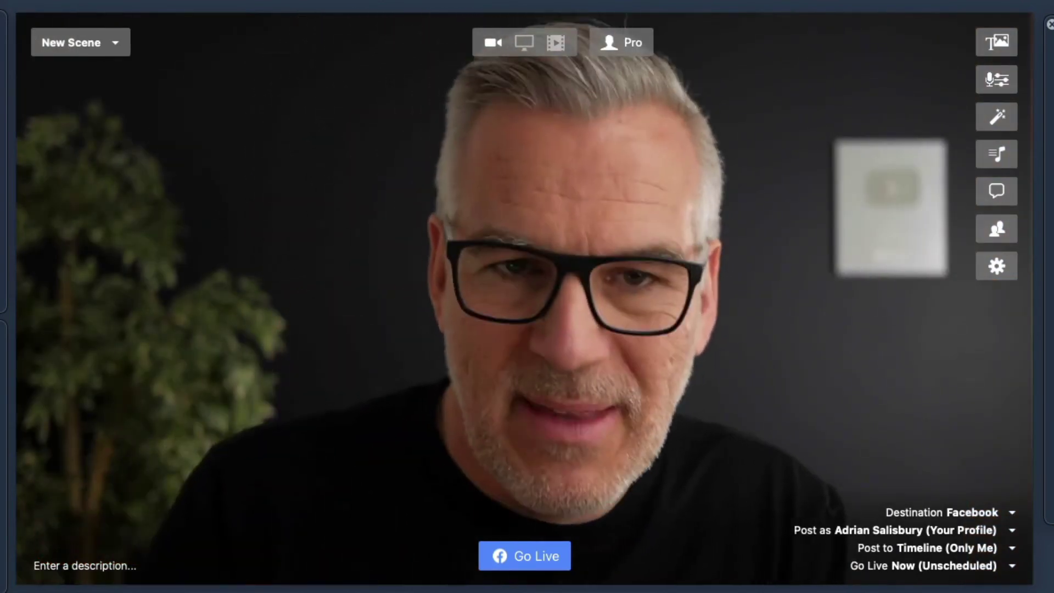
Step: Set the default video transition to No Transition in the preferences and close them
mouse_move(190, 159)
click(997, 267)
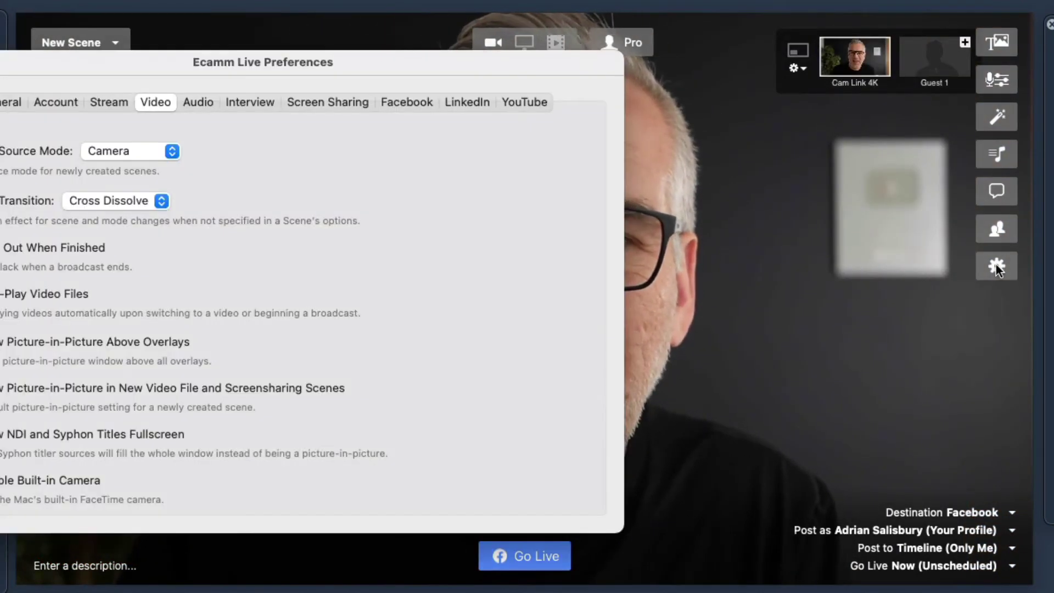
click(113, 201)
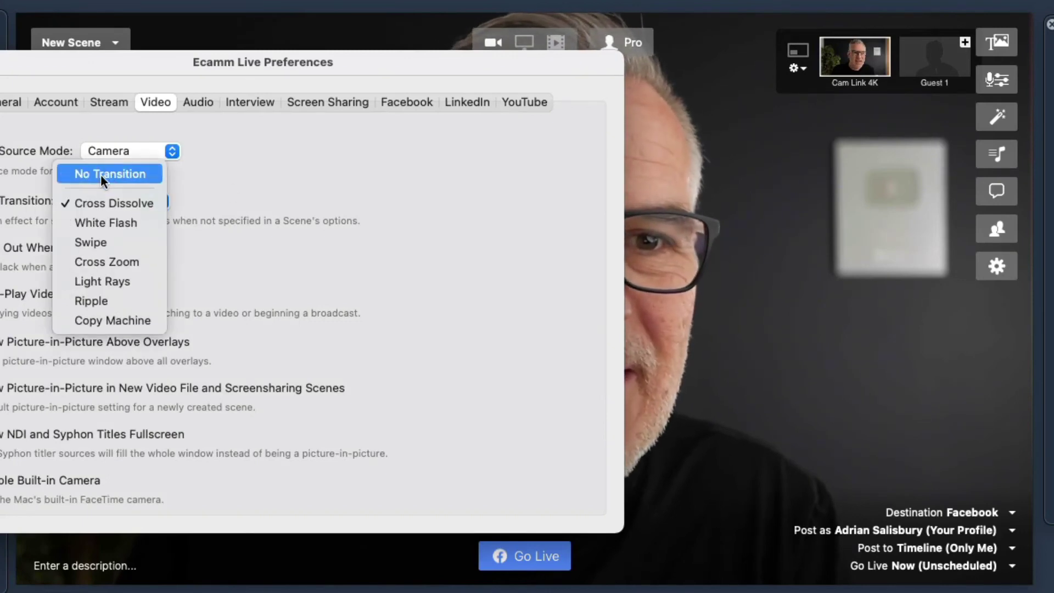
click(102, 175)
key(super+w)
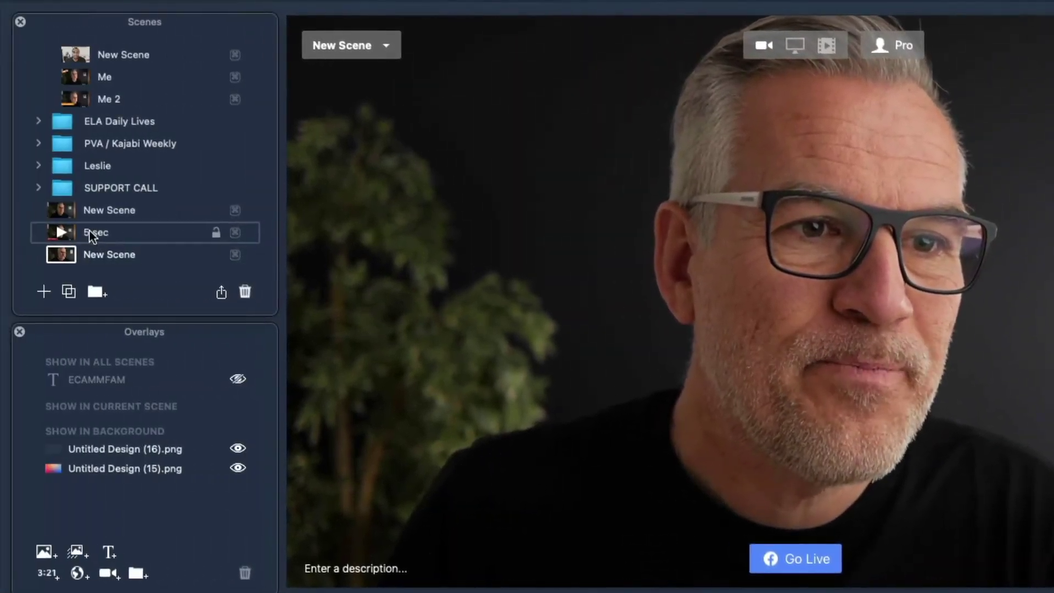
Step: Run the "5 sec" scene, duplicate it and name the copy "20"
click(60, 229)
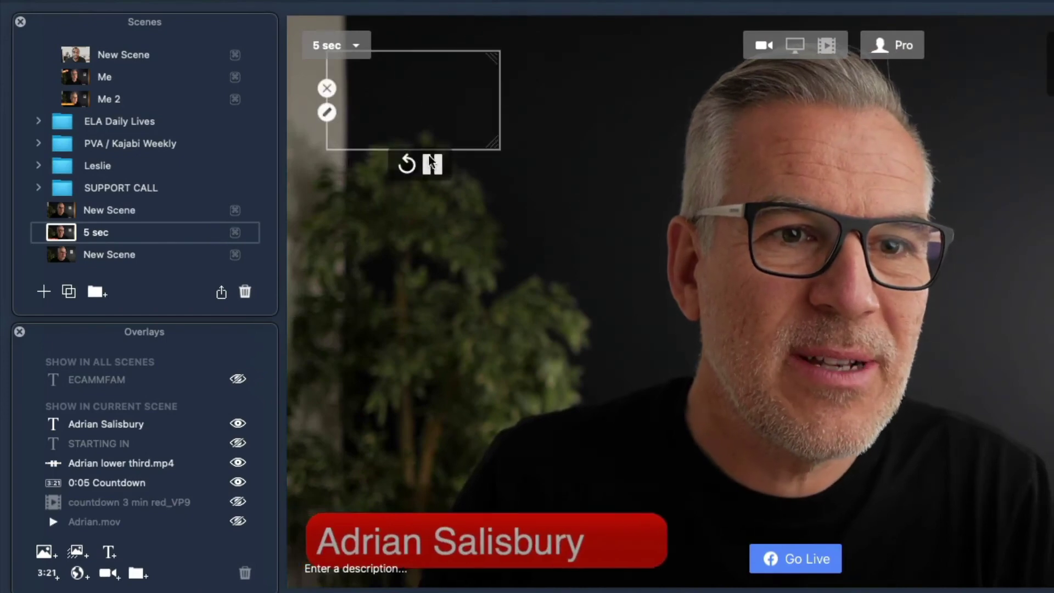
mouse_move(310, 515)
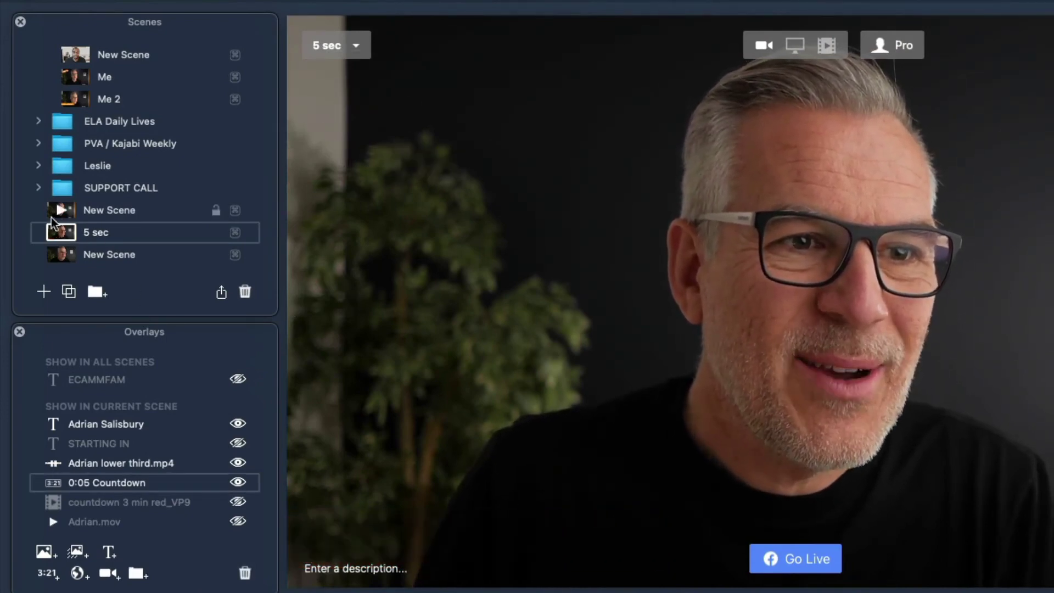
click(69, 292)
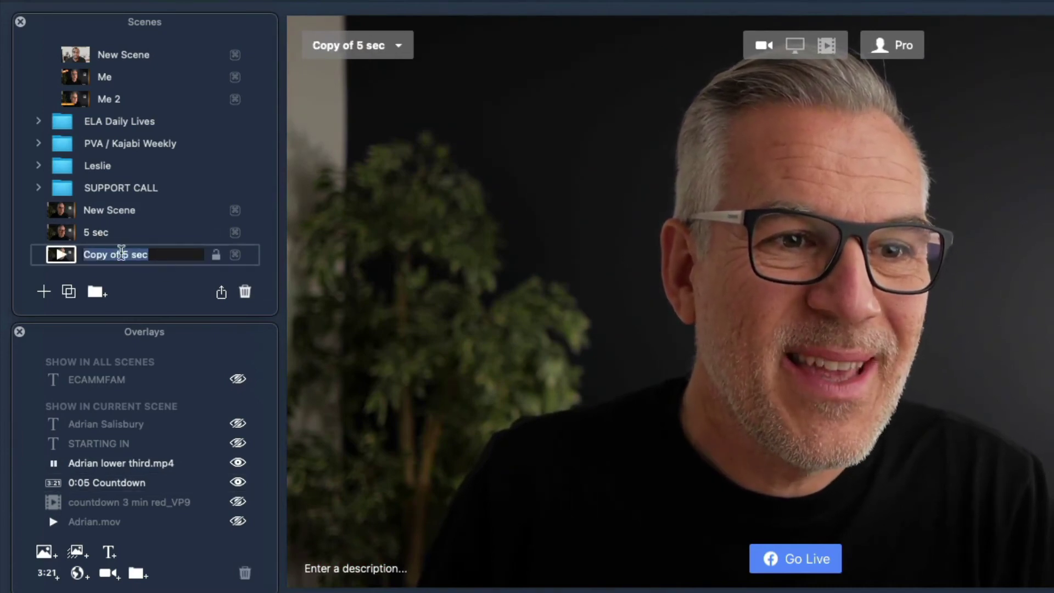
key(super+n)
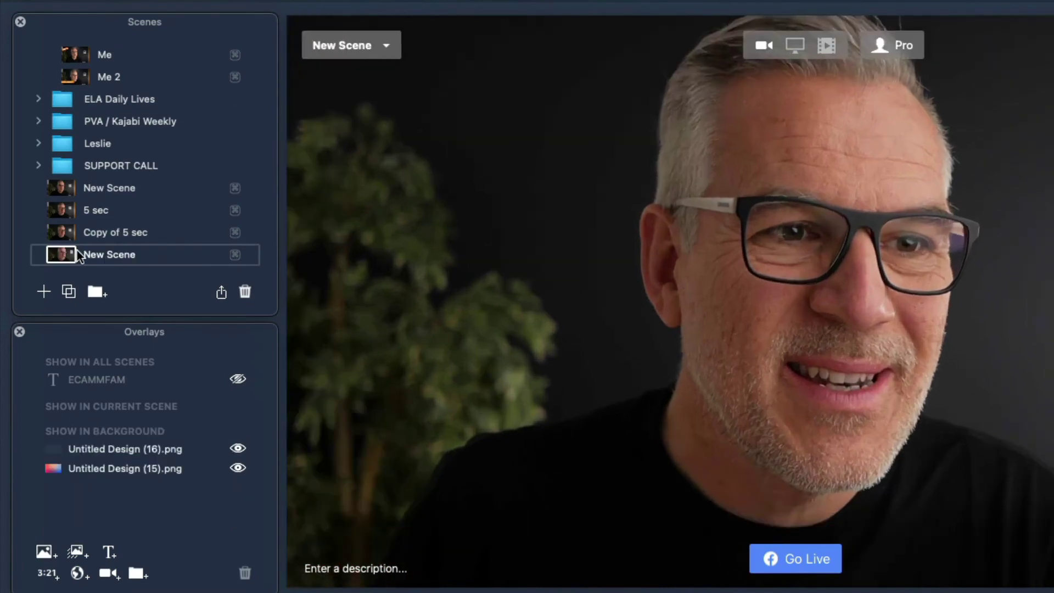
click(99, 233)
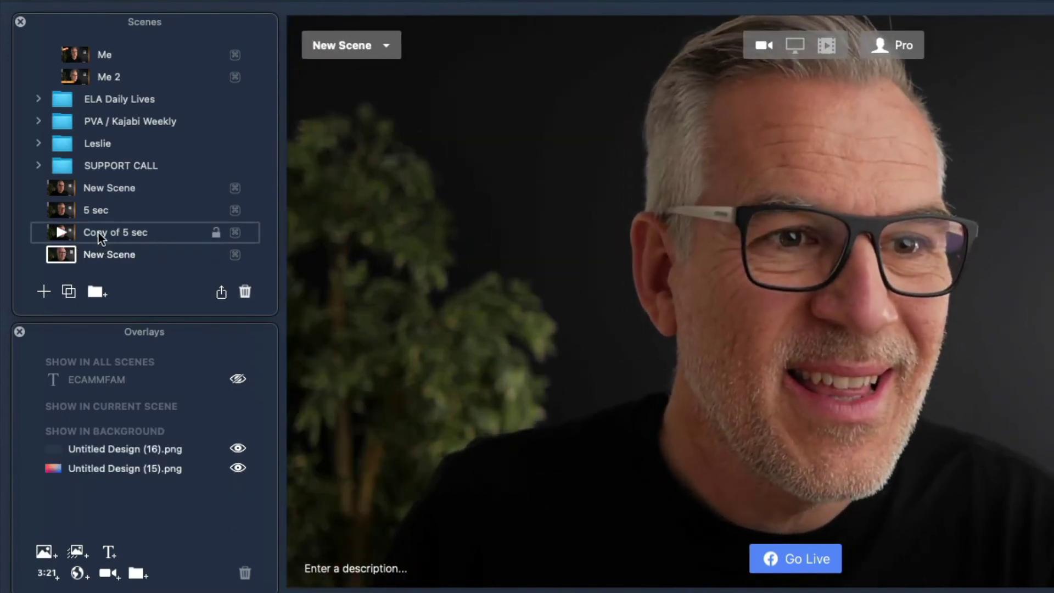
click(98, 233)
text(20)
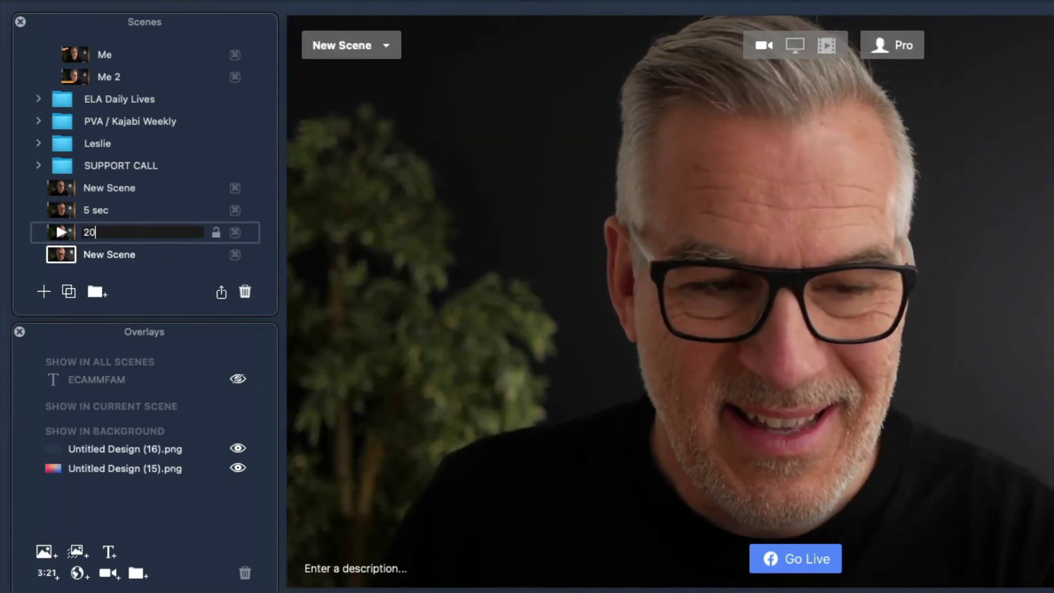
key(Return)
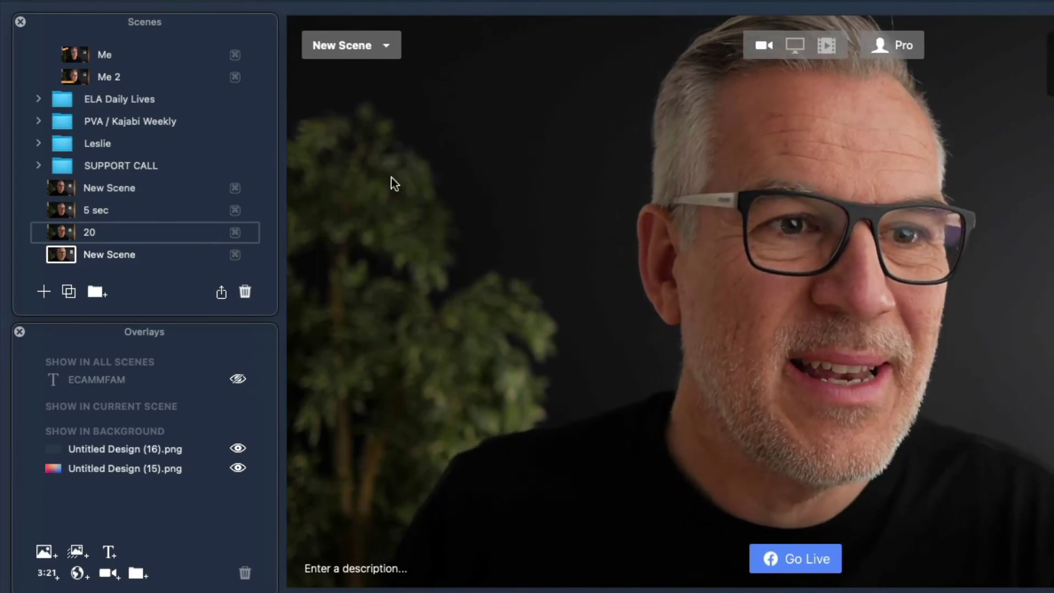
Step: Pause the invisible countdown in the "20" scene, set its duration to 00:00:20 and save the overlay
click(121, 240)
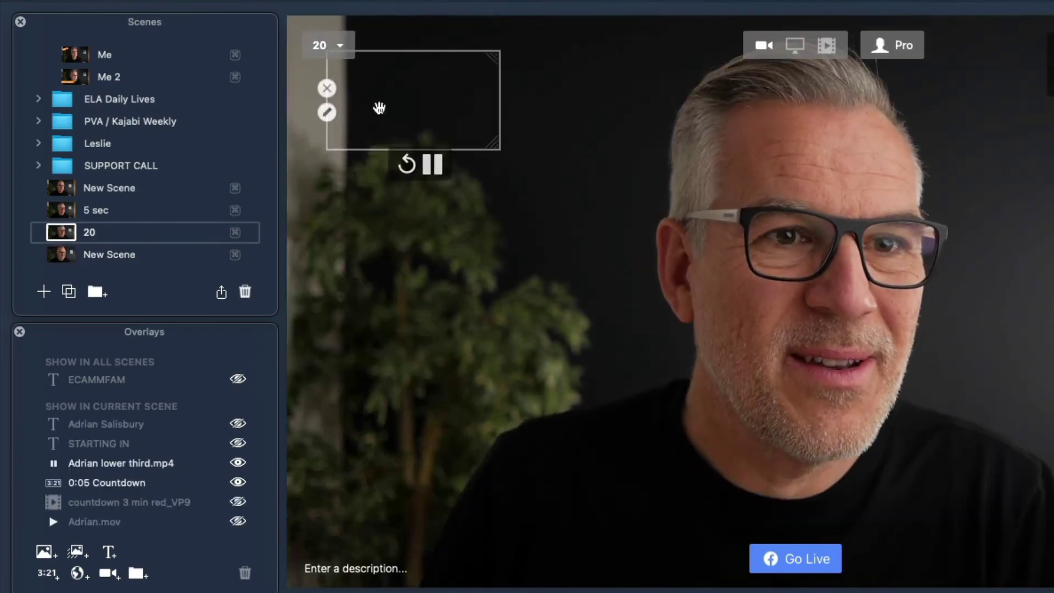
click(431, 165)
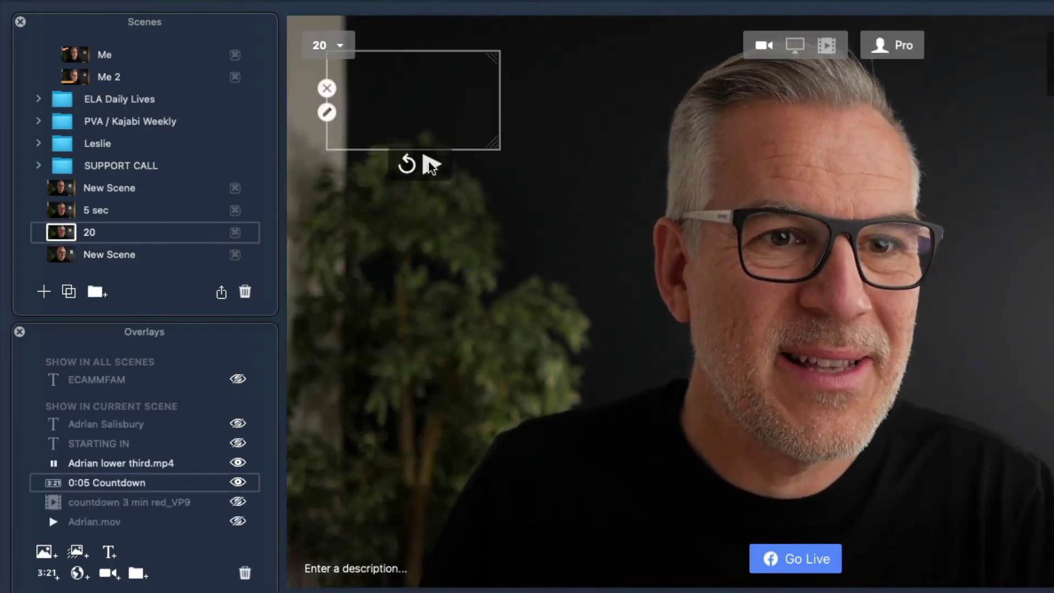
click(327, 114)
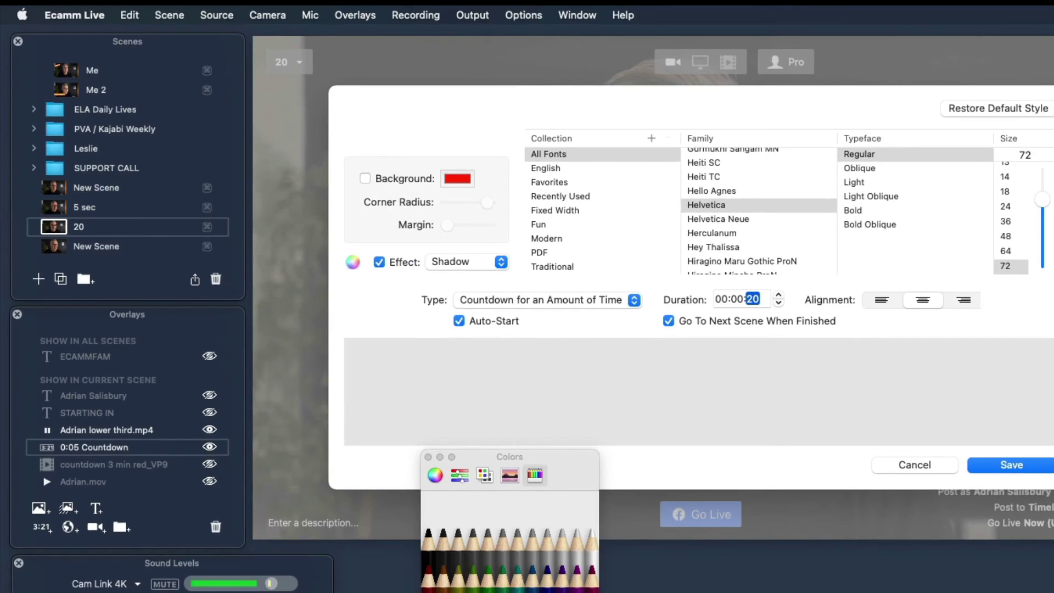
click(1012, 465)
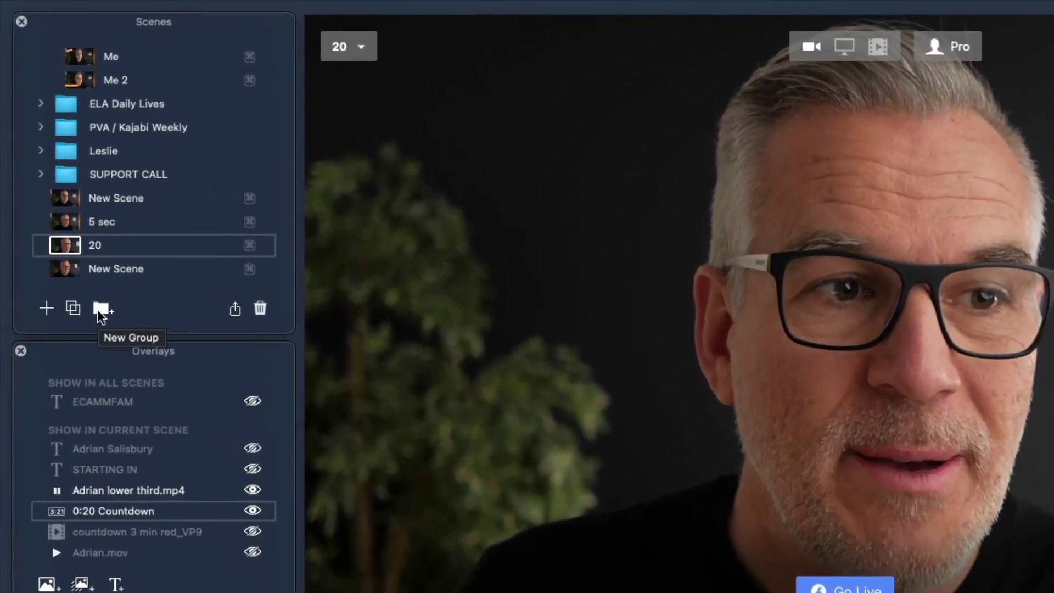
Step: Create a new scene group below the "20" scene and name it "camera change"
click(101, 310)
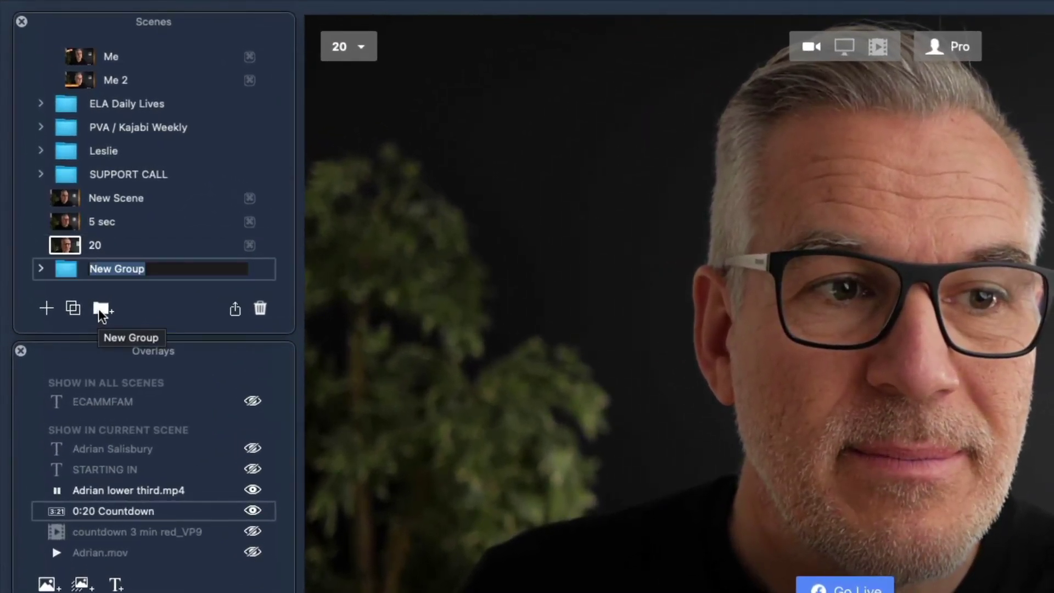
text(camera)
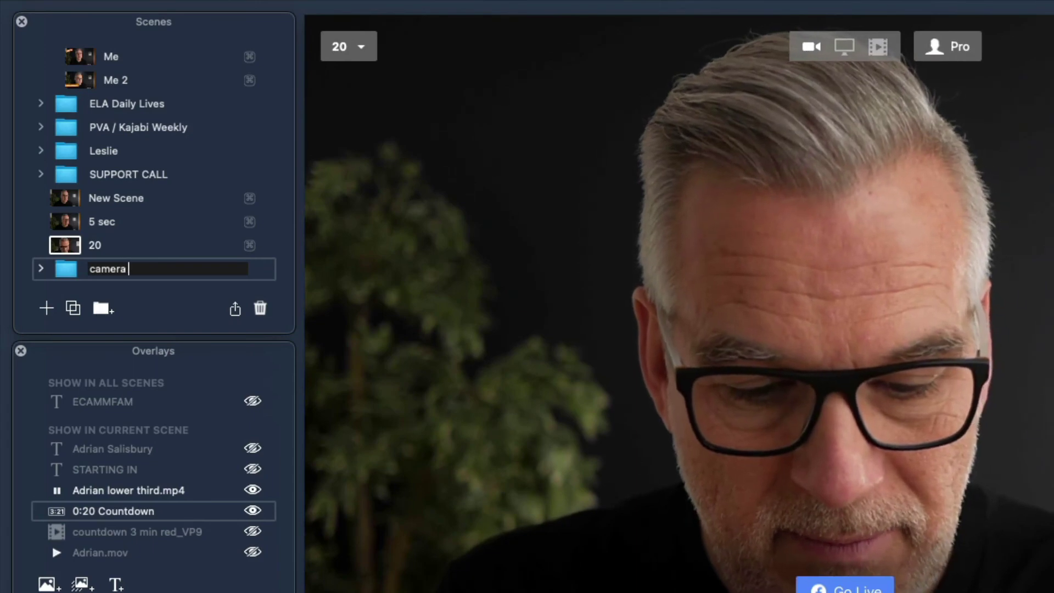
key(Return)
key(super+n)
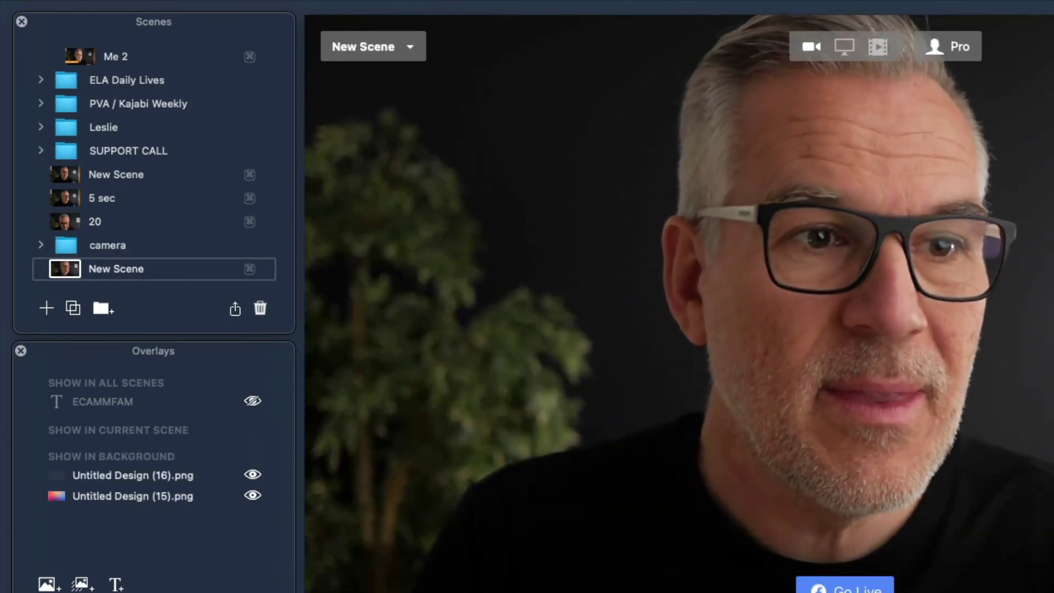
click(118, 246)
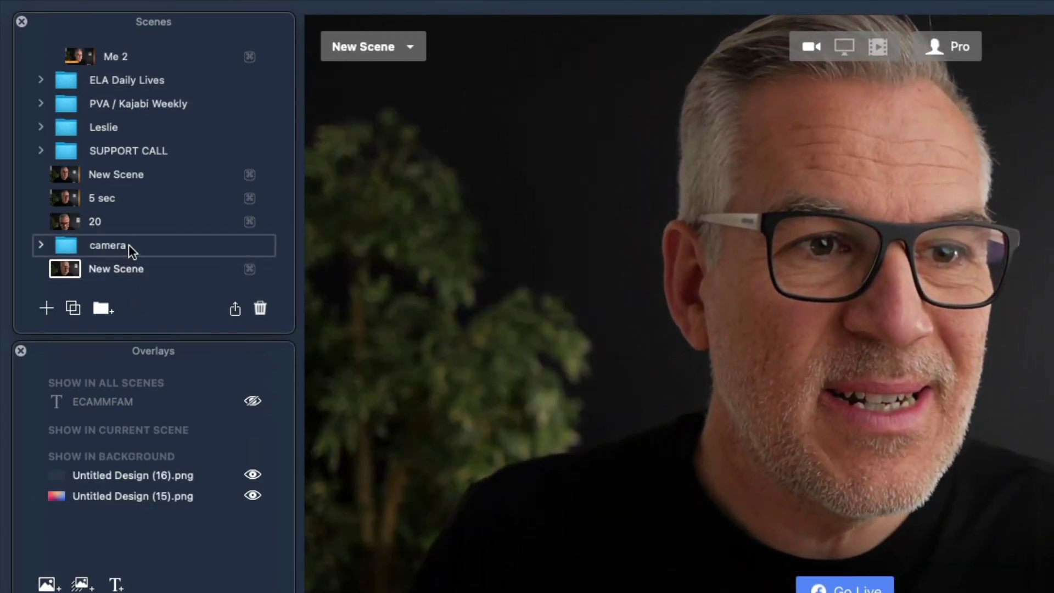
click(128, 245)
click(128, 245)
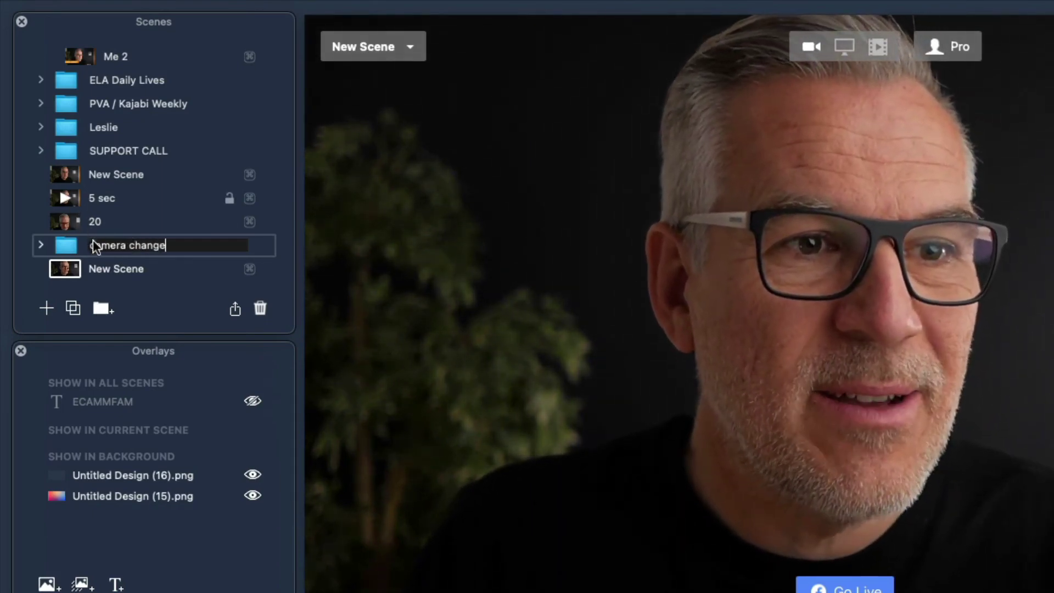
Step: Move the "5 sec" and "20" scenes into the "camera change" group
click(99, 198)
drag(104, 199, 112, 253)
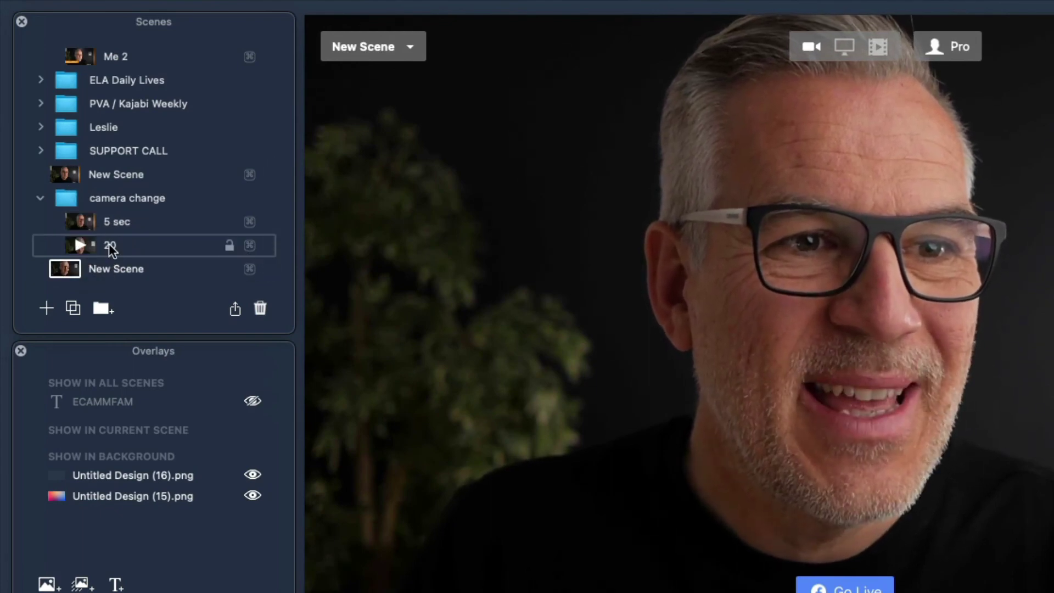
click(103, 199)
Step: Test the grouped camera-change scenes by running "5 sec" and "20" one after the other
click(82, 219)
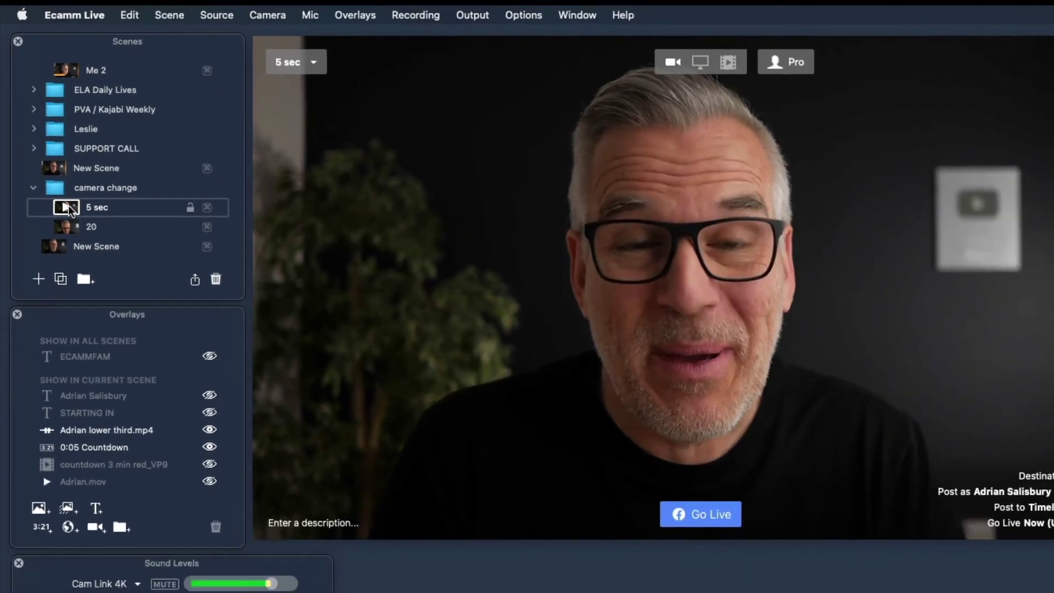
click(70, 226)
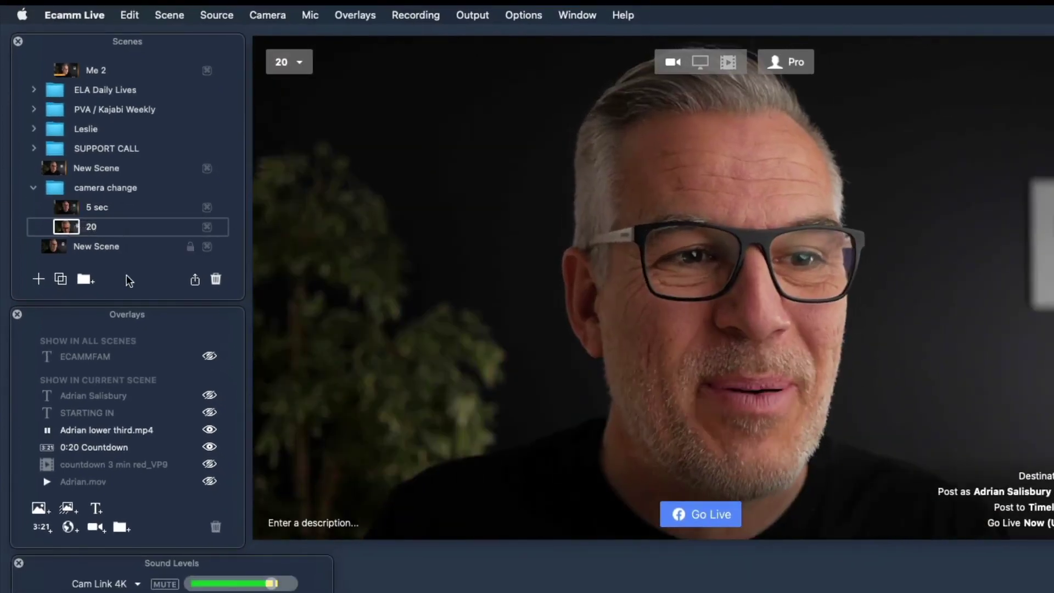